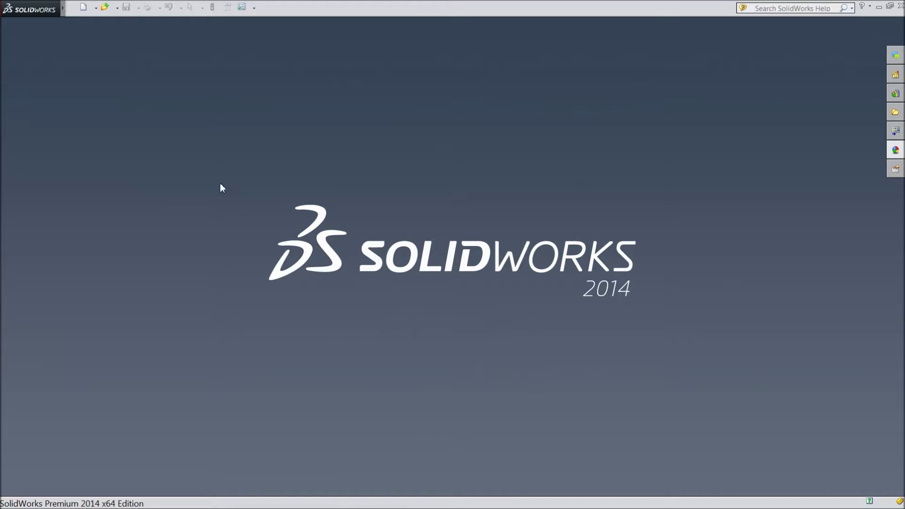
Open the recently used document named Assembly
left_click(74, 8)
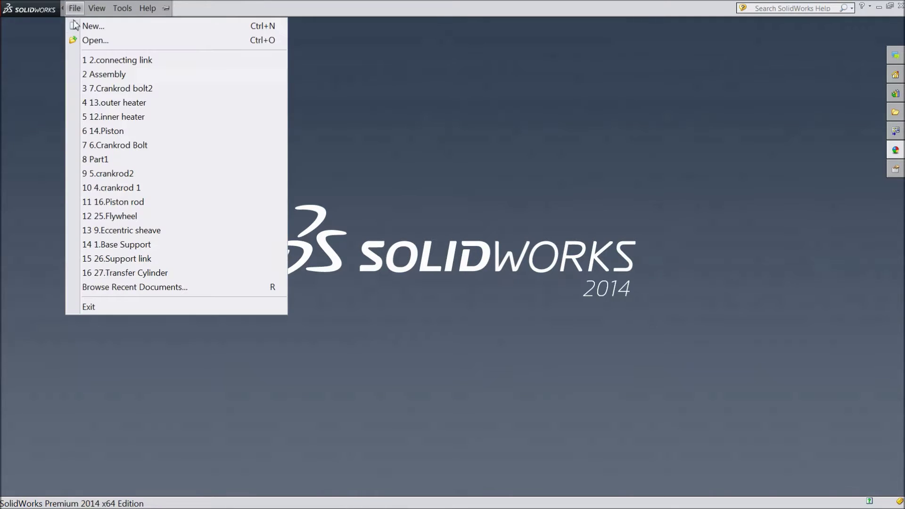
left_click(113, 75)
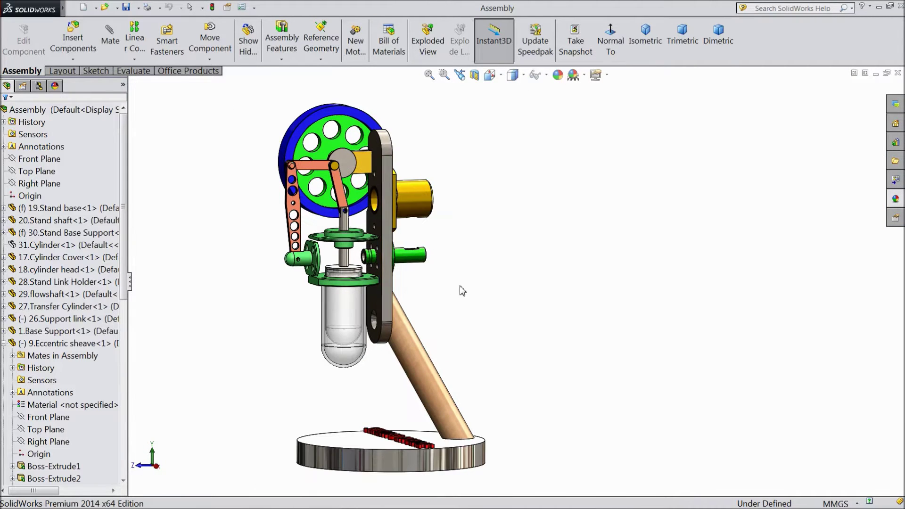
mouse_move(463, 291)
middle_mouse_down()
mouse_move(439, 303)
mouse_move(463, 309)
mouse_move(454, 313)
mouse_move(447, 295)
middle_mouse_up()
scroll(330, 177, "down", 1)
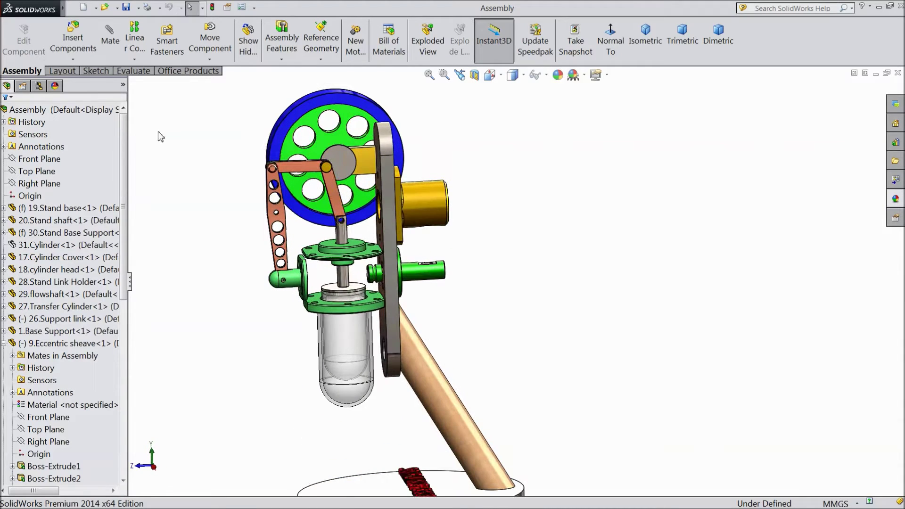
Insert the 3.Connecting link stud part and place it beside the perforated support link
left_click(75, 43)
left_click(68, 334)
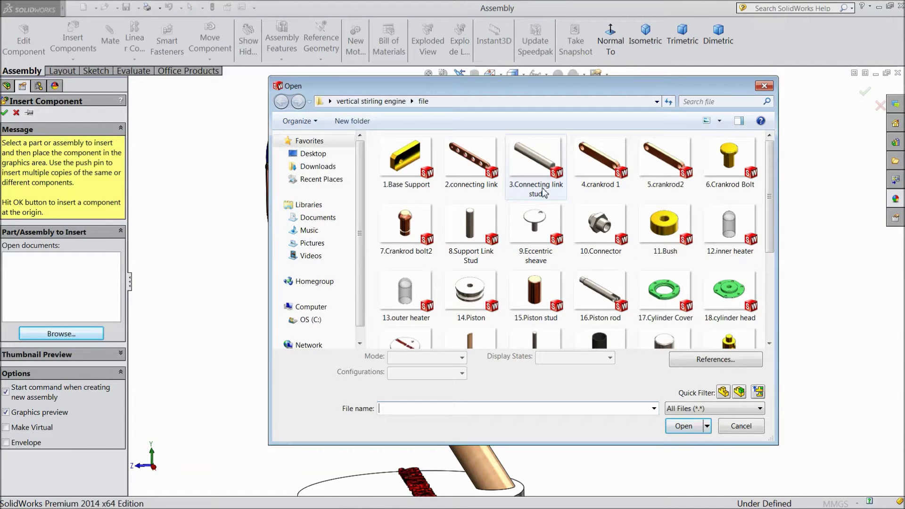
left_click(542, 191)
left_click(684, 427)
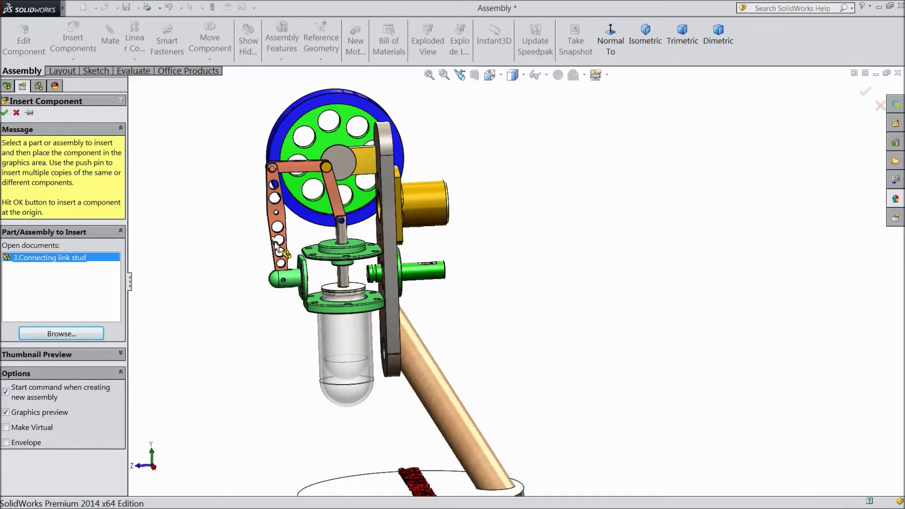
left_click(260, 257)
Move the connecting link stud to the outer side of the support link, near its smallest hole
middle_click_drag(260, 257, 372, 274)
scroll(286, 218, "down", 3)
scroll(300, 234, "down", 3)
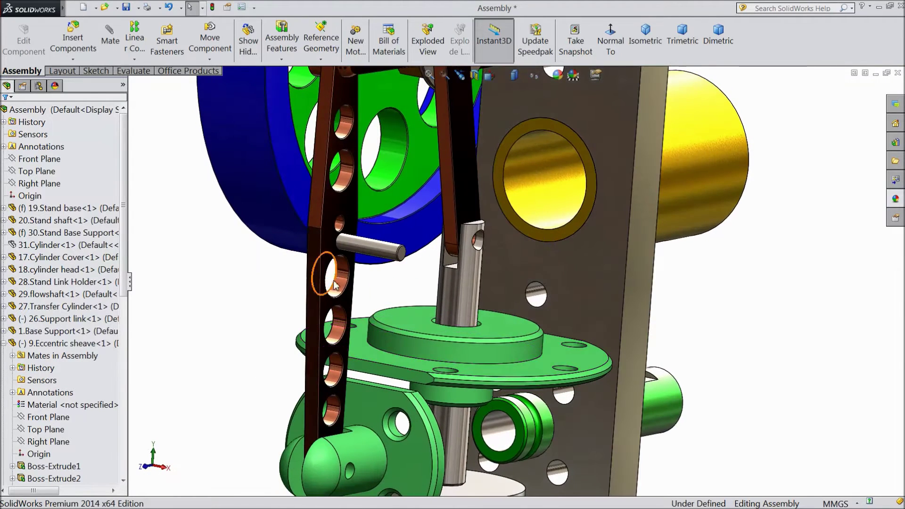
left_click(366, 256)
left_click_drag(364, 253, 283, 286)
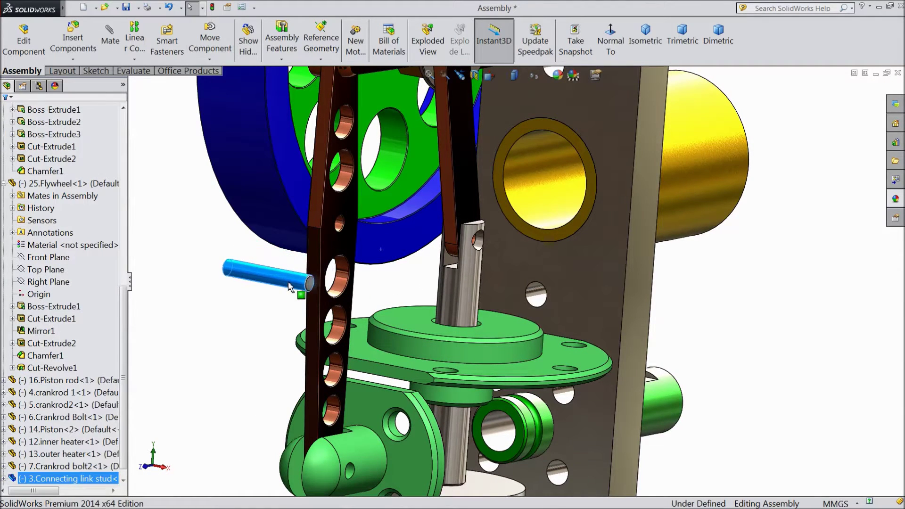
middle_click_drag(215, 319, 304, 269)
scroll(304, 269, "down", 2)
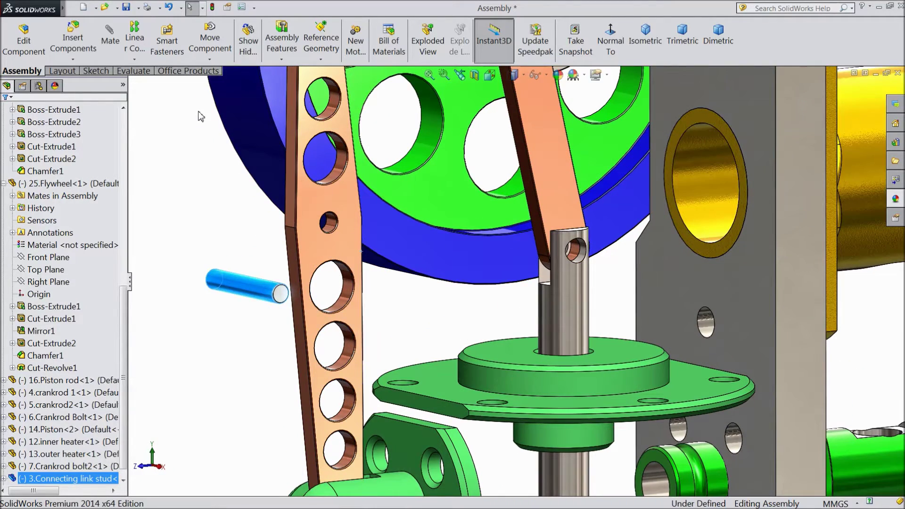
key("Escape")
Add a concentric mate between the support link's small middle hole and the connecting link stud's cylindrical face
left_click(110, 45)
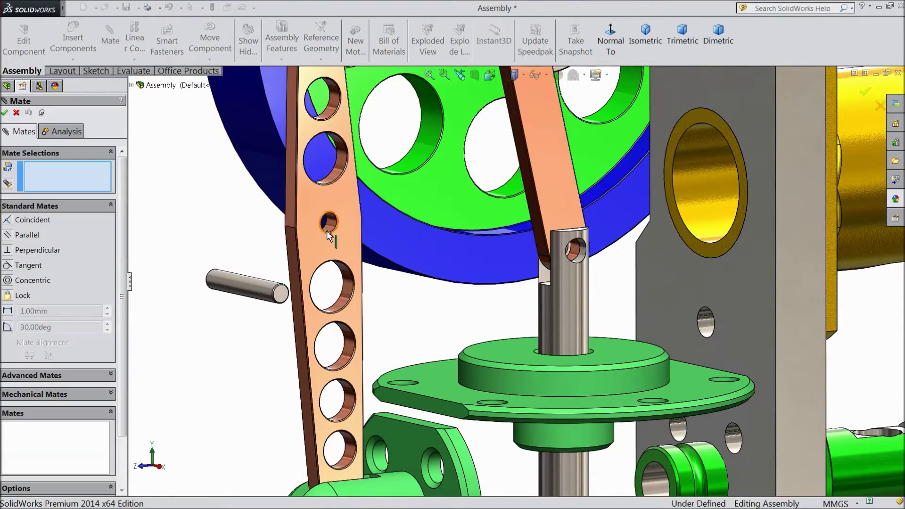
left_click(332, 222)
left_click(250, 289)
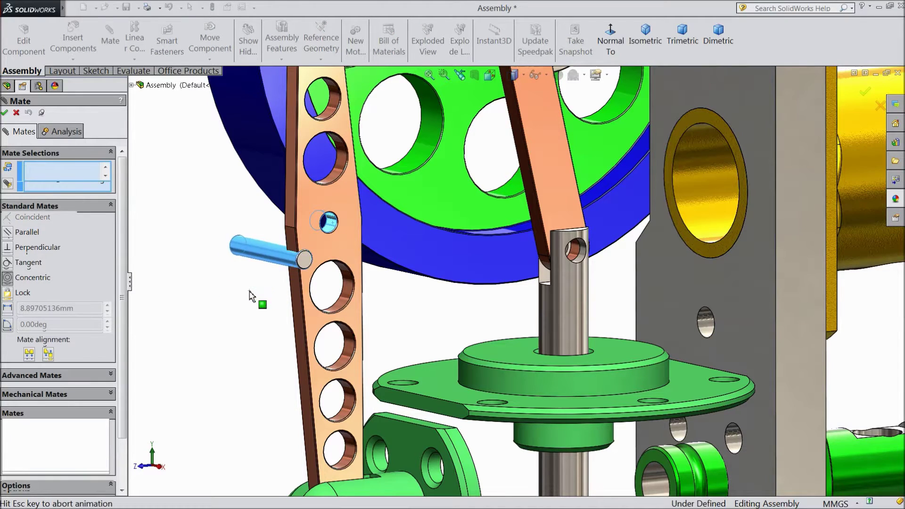
left_click(236, 305)
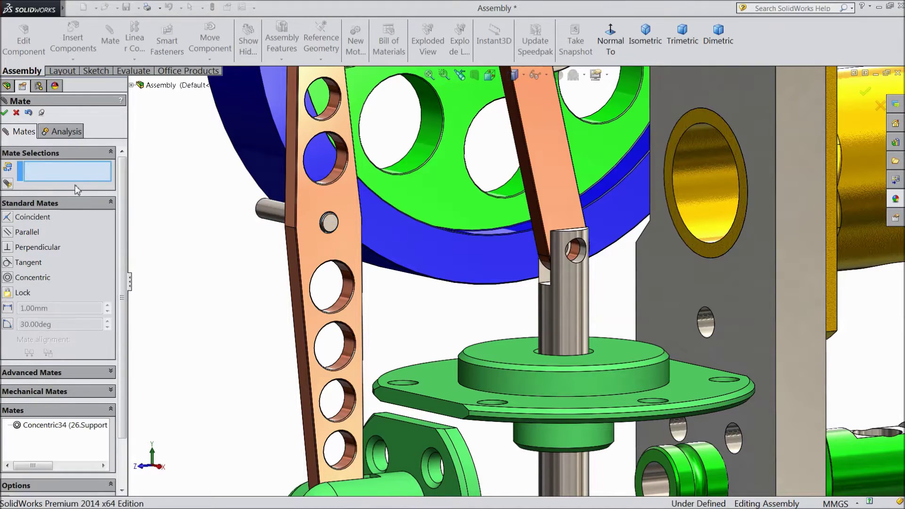
left_click(5, 113)
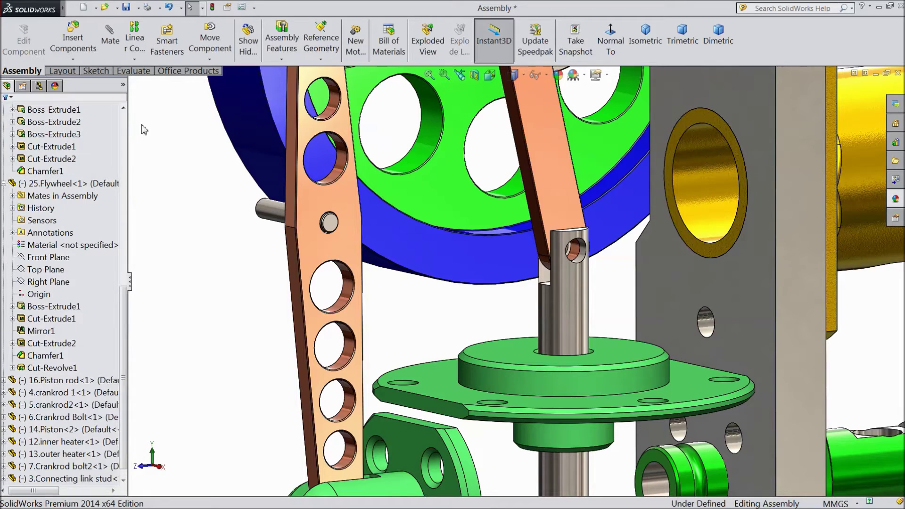
Select the Front Plane of the 26.Support link component as the first reference for centring the stud
scroll(114, 315, "down", 1)
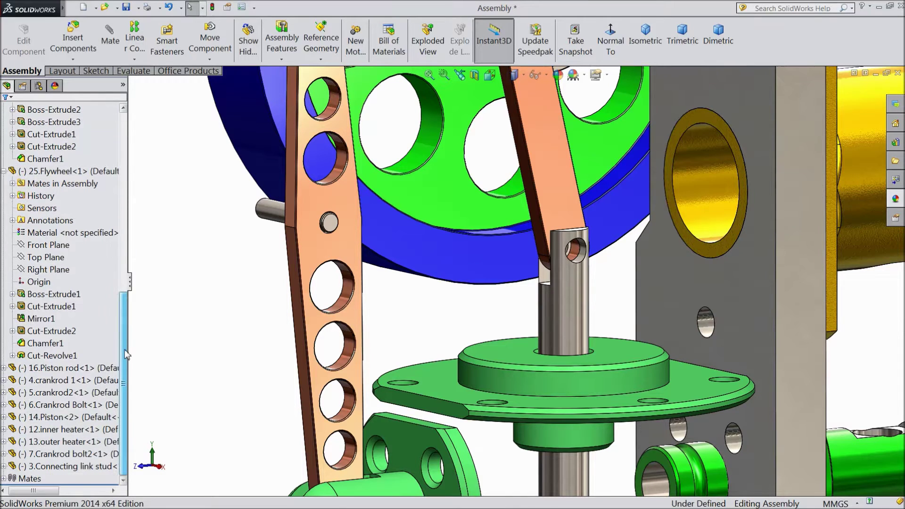
left_click(312, 324)
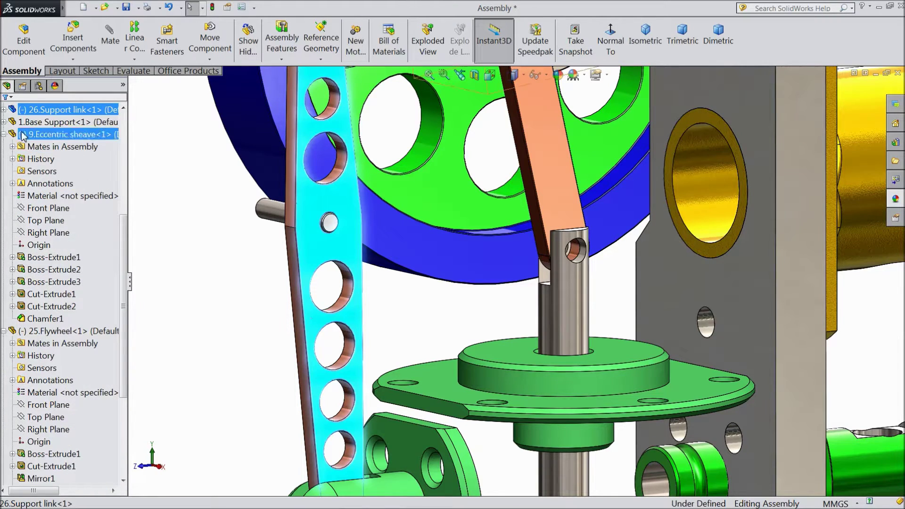
left_click(4, 109)
left_click(55, 184)
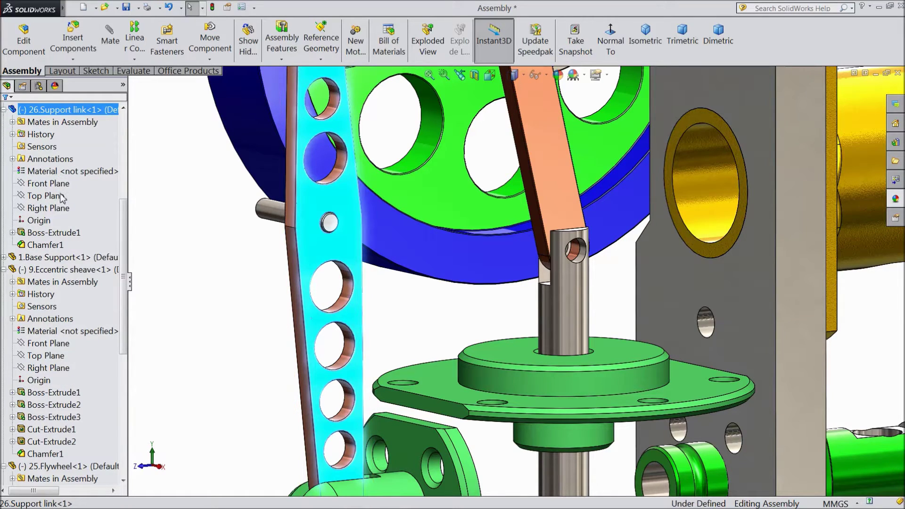
left_click(58, 184)
middle_click_drag(215, 279, 234, 285)
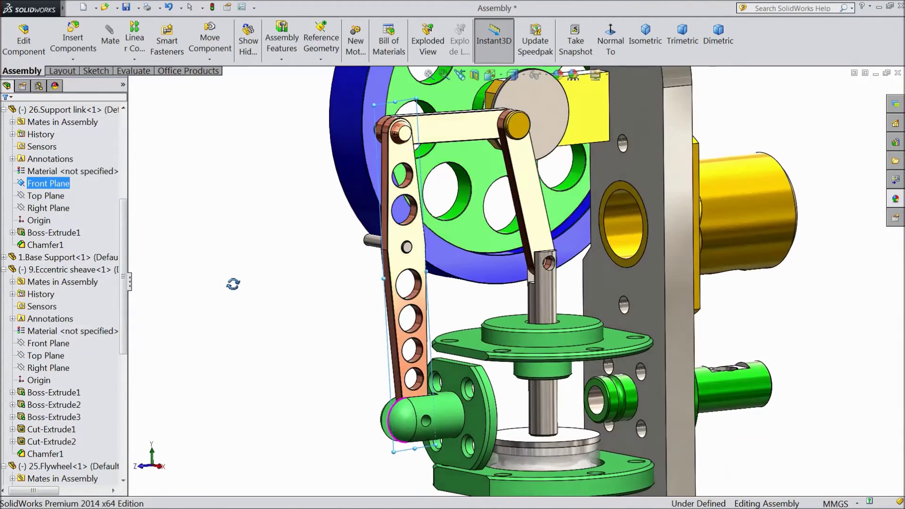
left_click(3, 269)
left_click(3, 282)
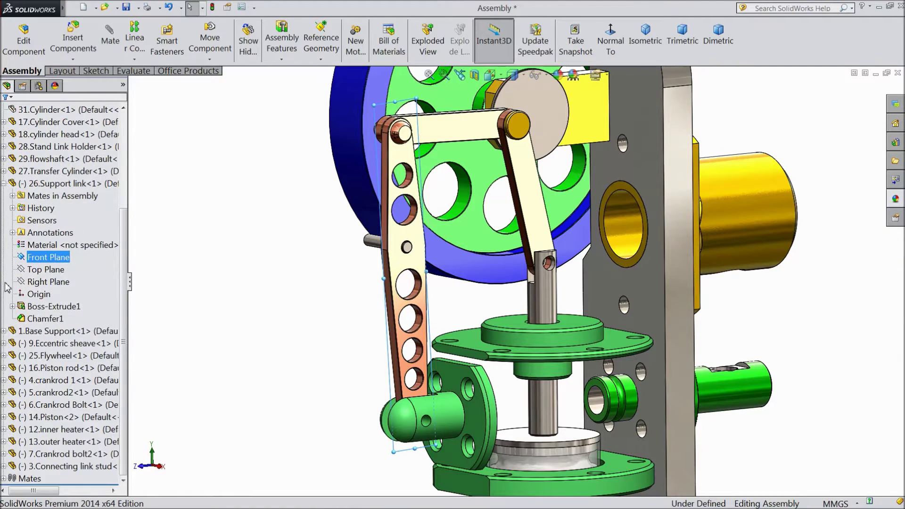
Add the Right Plane of the connecting link stud to the selection and mate the two planes as coincident
left_click(21, 466)
left_click(3, 467)
left_click(43, 427, "ctrl")
scroll(42, 415, "down", 1)
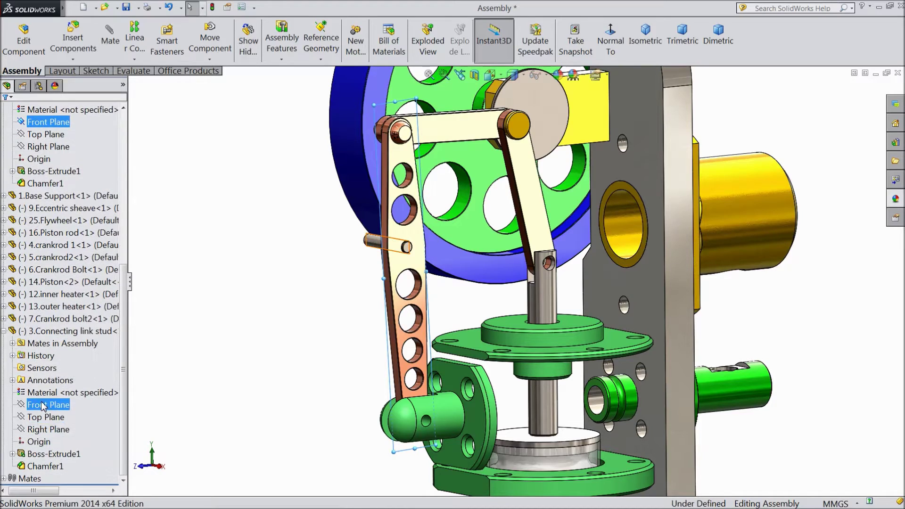
left_click(43, 406, "ctrl")
left_click(46, 417, "ctrl")
left_click(48, 419, "ctrl")
left_click(49, 429, "ctrl")
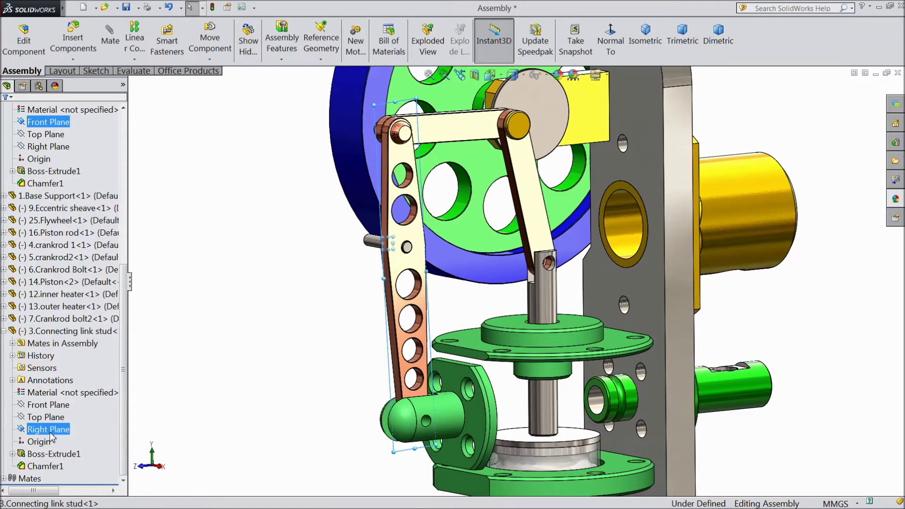
middle_click_drag(329, 348, 370, 370)
scroll(397, 231, "down", 4)
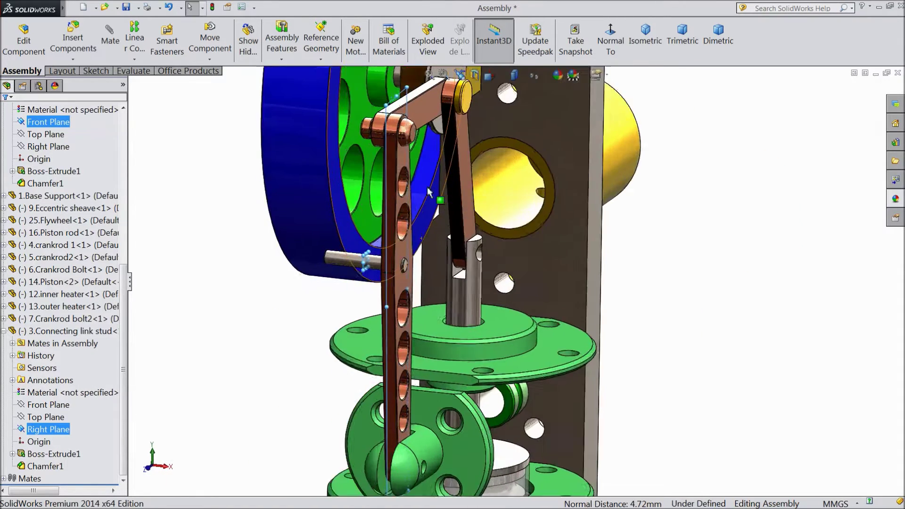
scroll(397, 232, "down", 3)
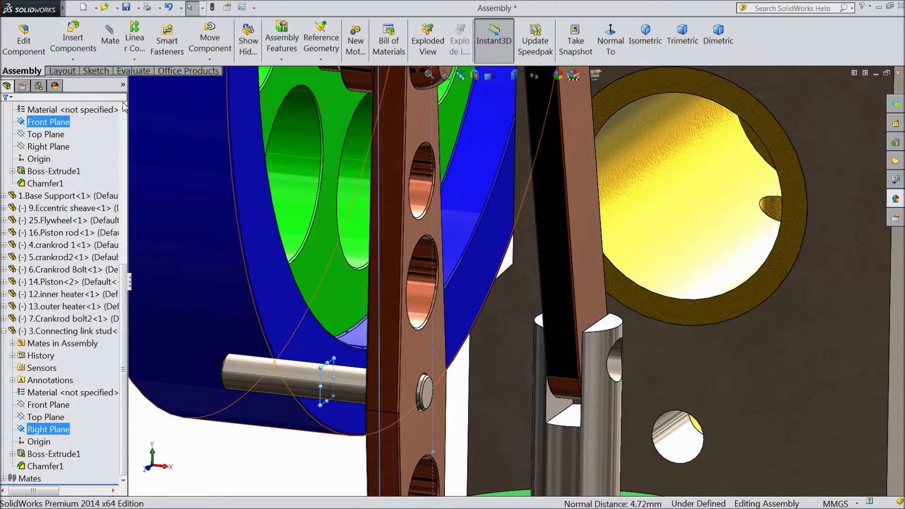
left_click(109, 34)
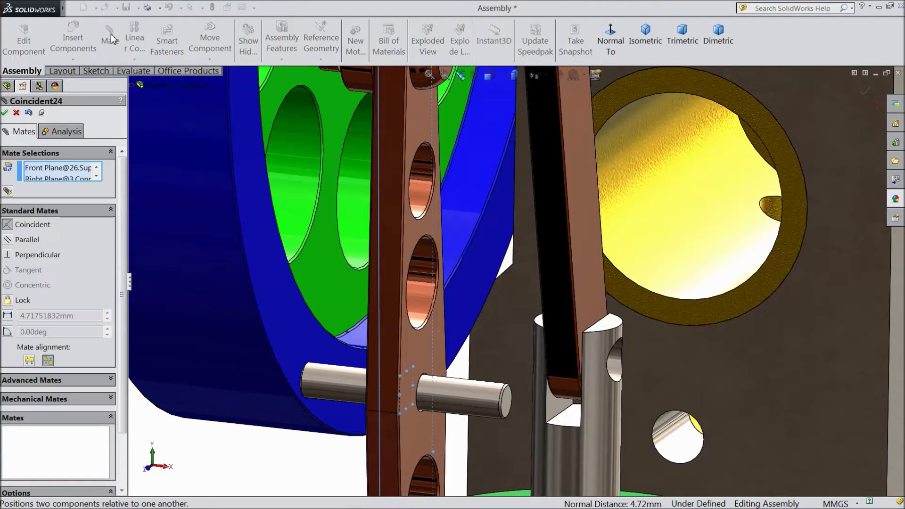
left_click(5, 113)
left_click(5, 114)
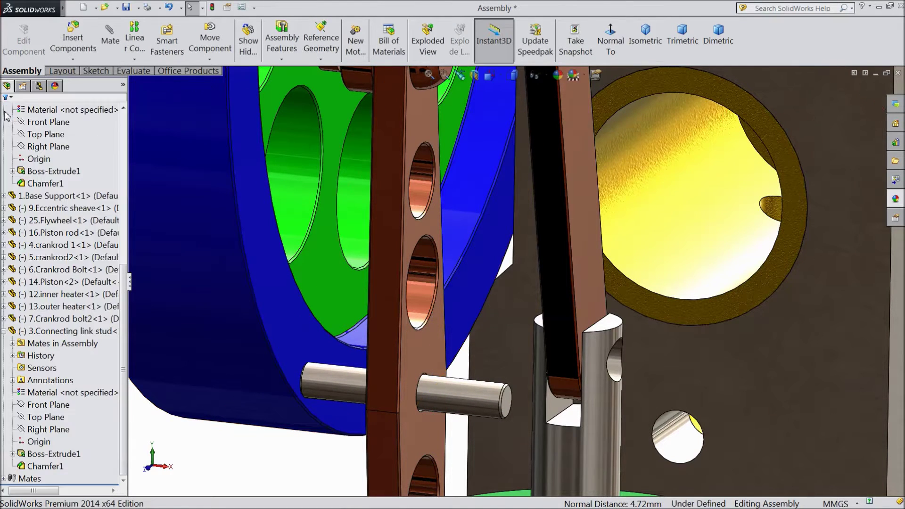
Insert the 11.Bush part and place it in front of the forked piston rod
left_click(73, 37)
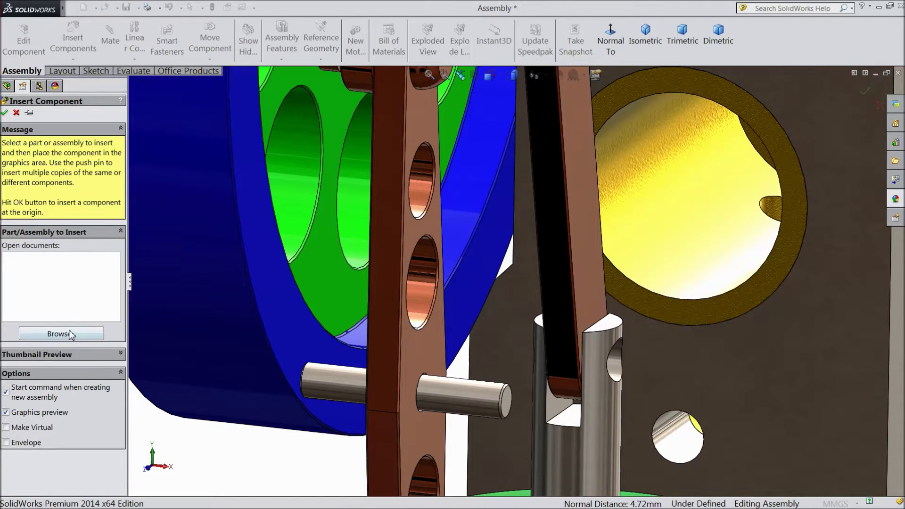
left_click(61, 334)
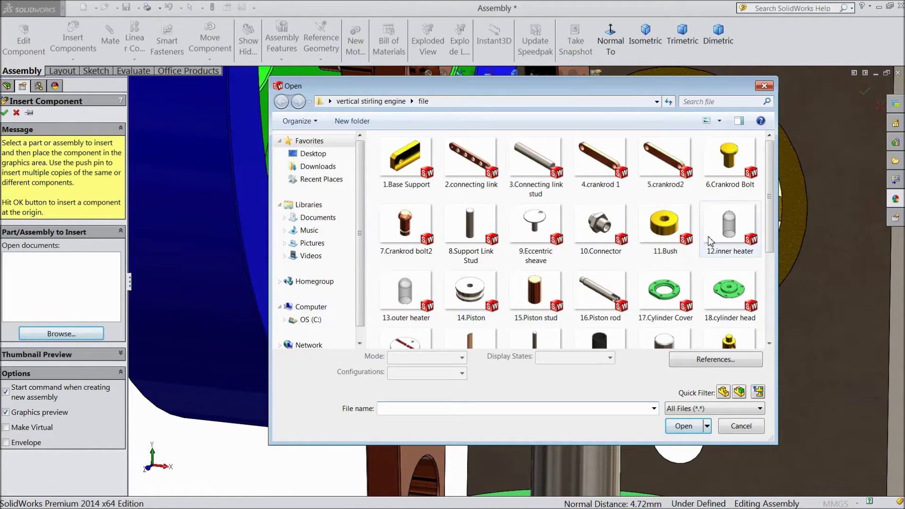
left_click(666, 242)
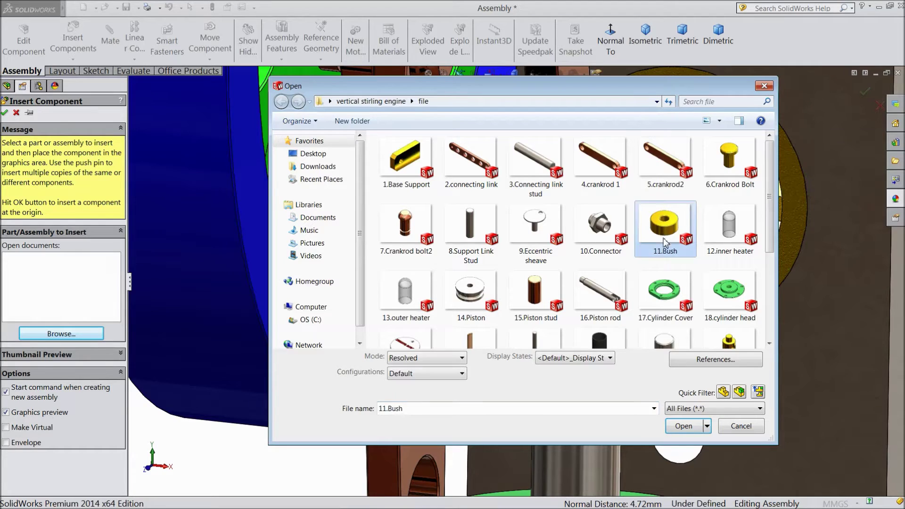
left_click(682, 427)
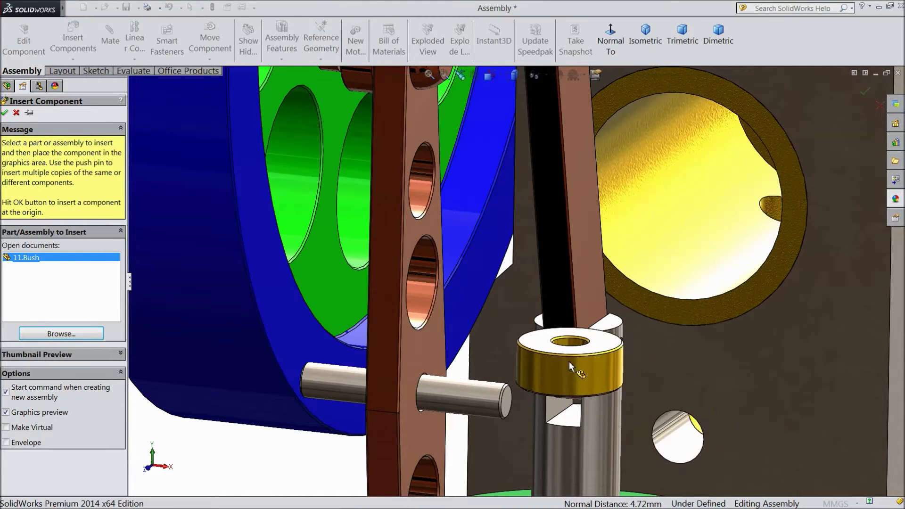
scroll(572, 366, "up", 4)
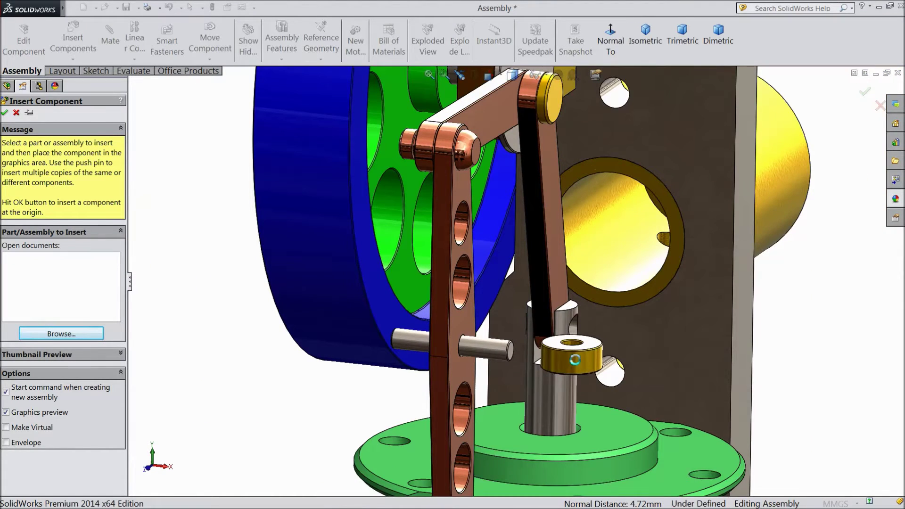
left_click(573, 358)
Add a concentric mate between the connecting link stud's cylindrical face and the bush's bore
scroll(574, 358, "down", 3)
scroll(726, 281, "up", 4)
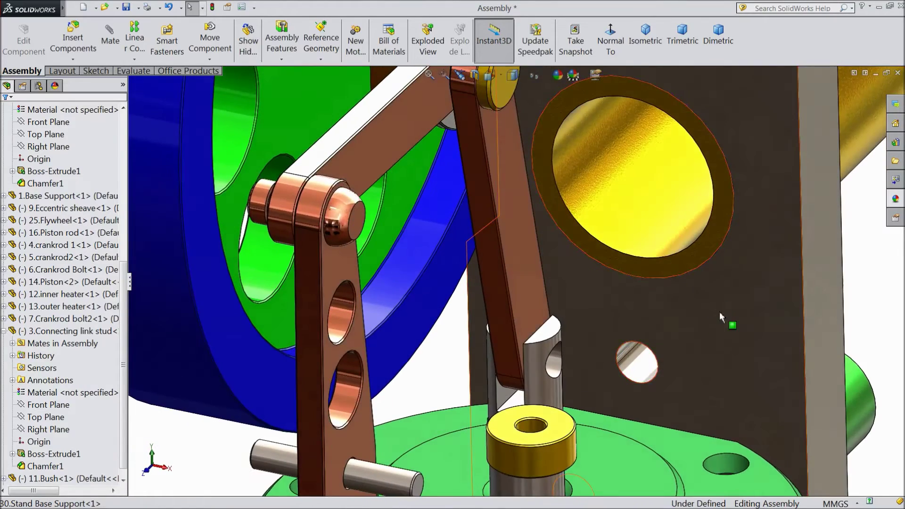
scroll(450, 446, "down", 2)
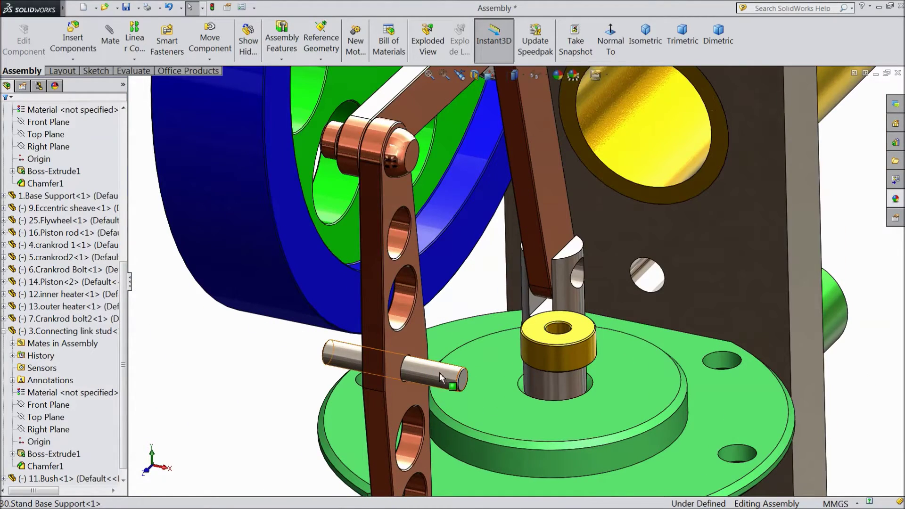
left_click(452, 384)
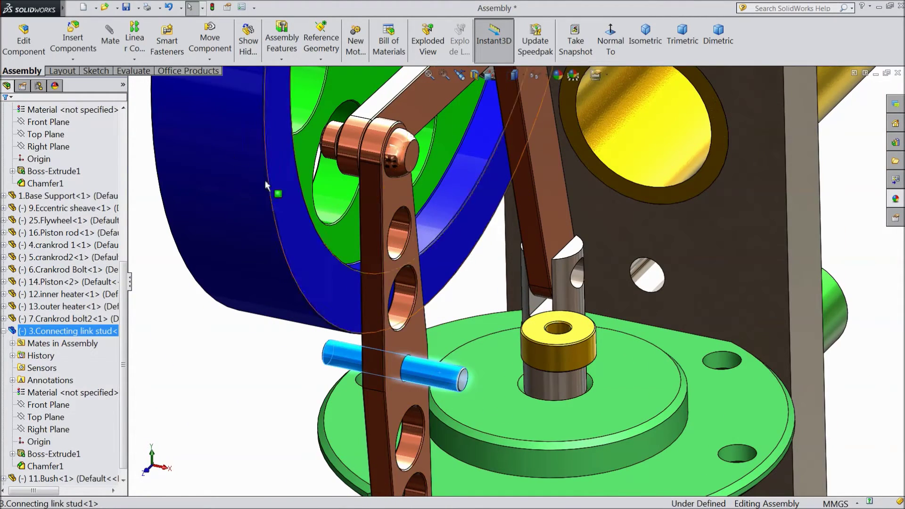
left_click(109, 35)
left_click(559, 330)
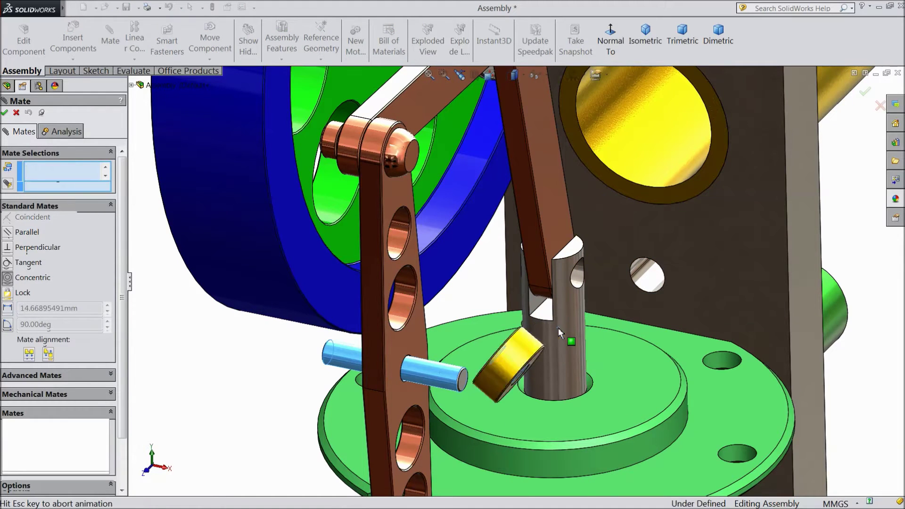
left_click(706, 347)
Mate the bush's inner flat face coincident with the facing side of the 26.Support link and finish mating
middle_click_drag(565, 312, 629, 315)
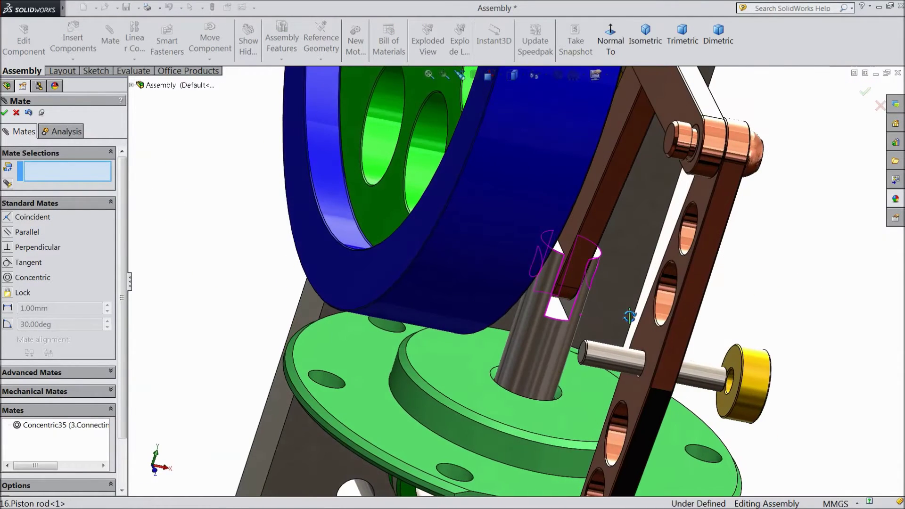
left_click(737, 361)
middle_click_drag(737, 361, 709, 300)
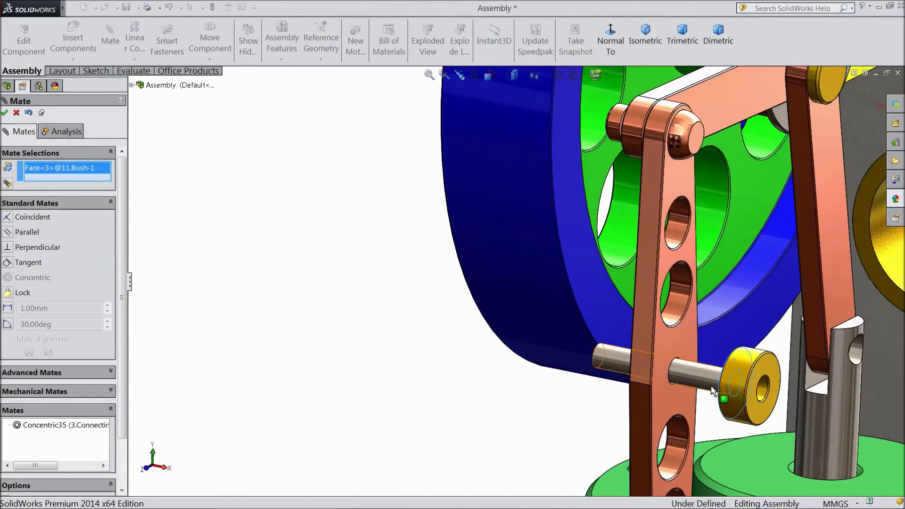
scroll(629, 375, "down", 3)
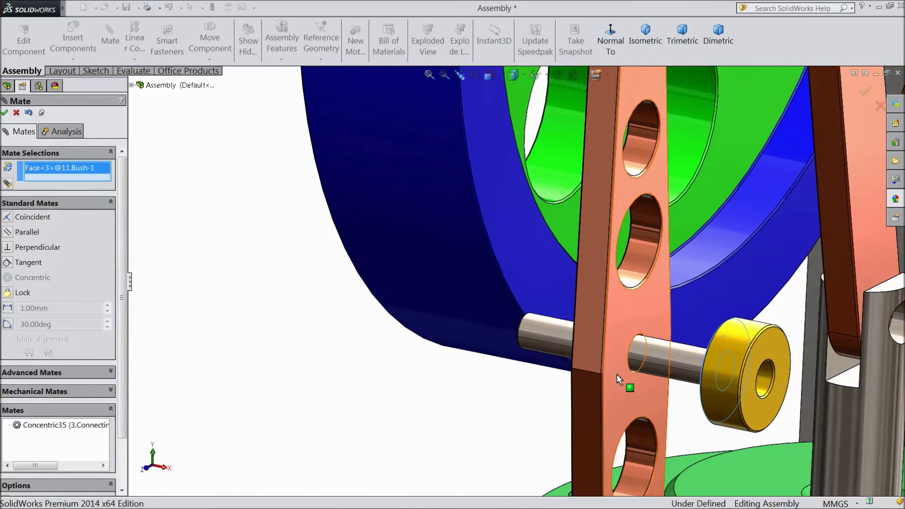
left_click(617, 375)
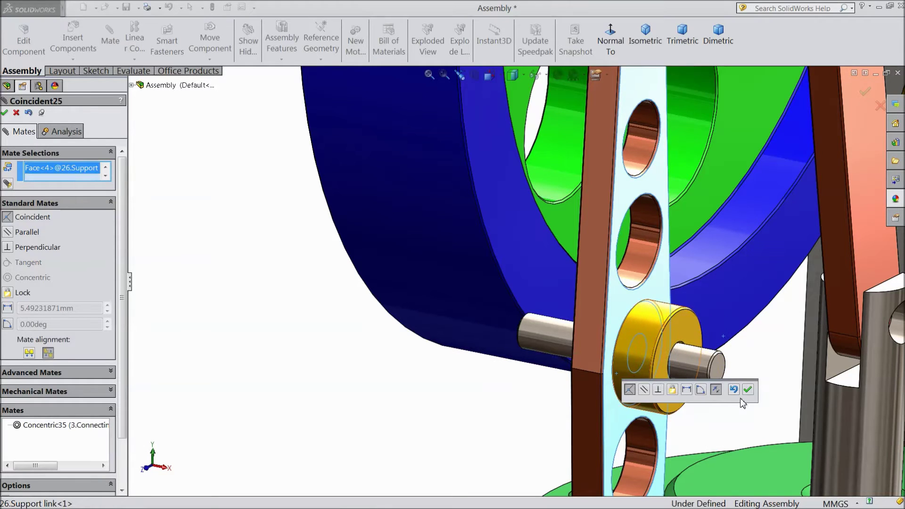
left_click(749, 390)
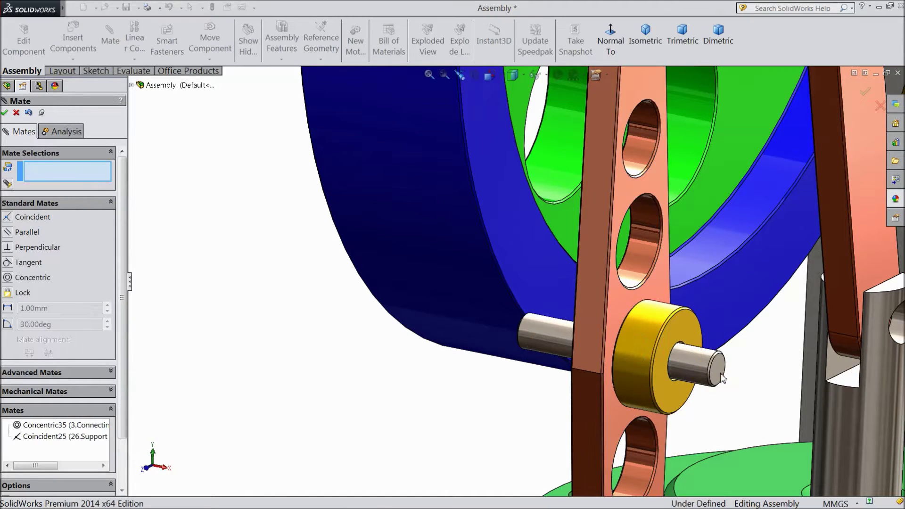
left_click(5, 114)
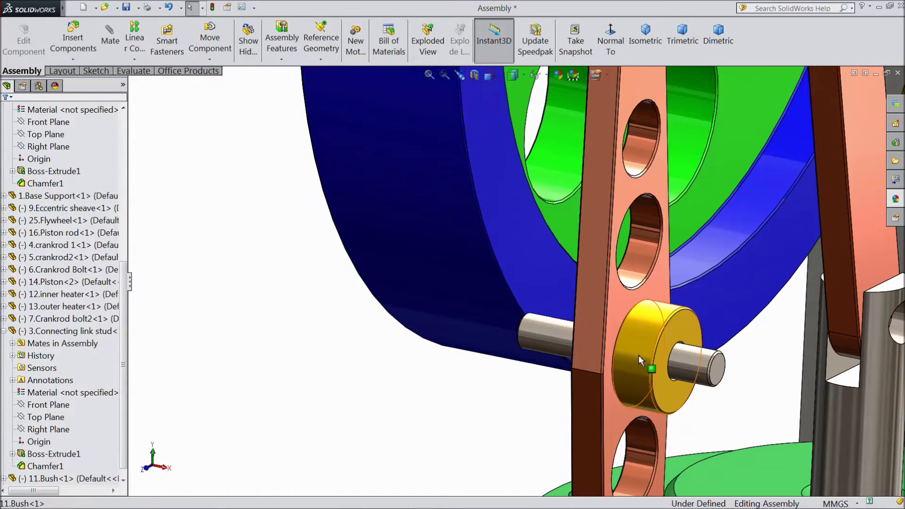
Create a second copy of the 11.Bush and place it on the opposite side of the support link, near the flywheel's rim
left_click_drag(639, 356, 429, 367, "ctrl")
middle_click_drag(522, 421, 483, 456)
scroll(482, 456, "down", 4)
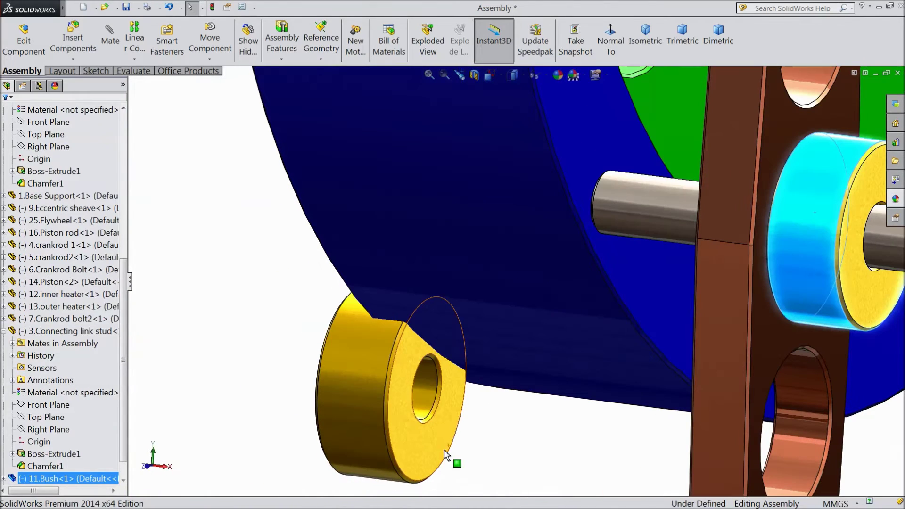
Add a concentric mate between the copied bush's bore and the connecting link stud's cylindrical face
left_click(424, 394)
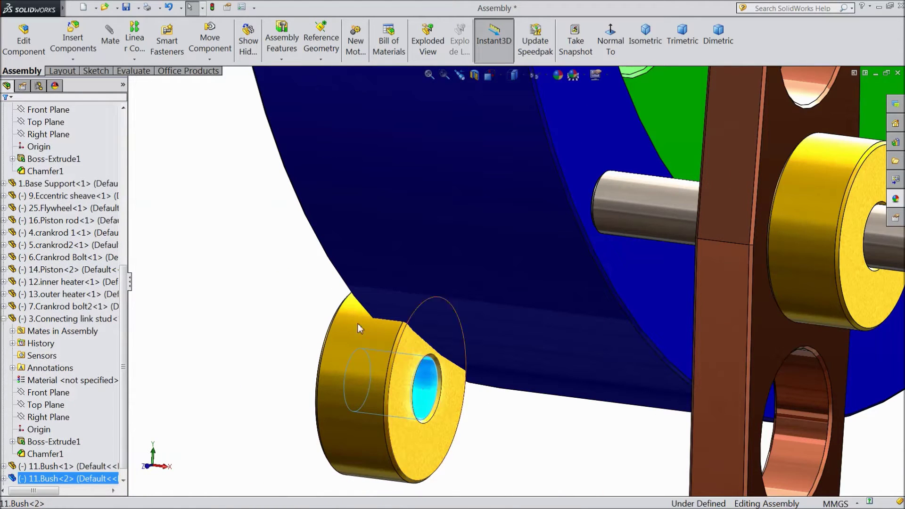
left_click(110, 40)
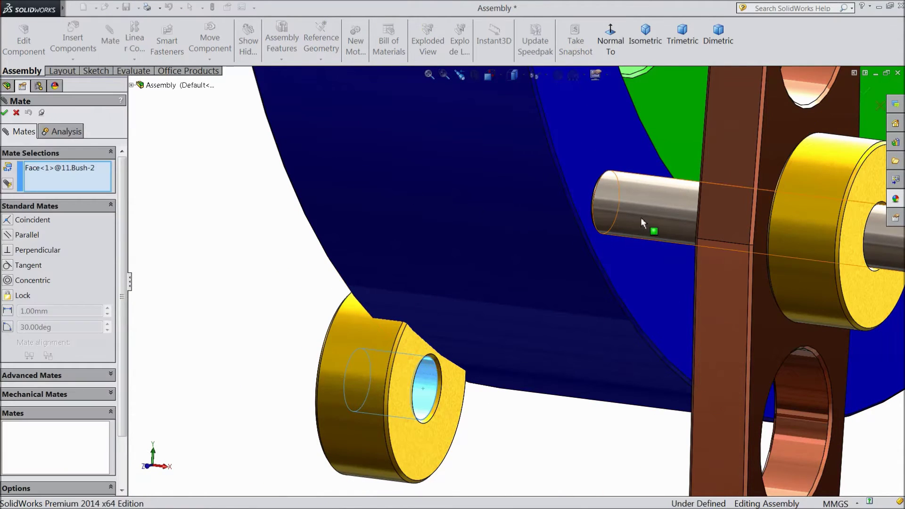
left_click(642, 218)
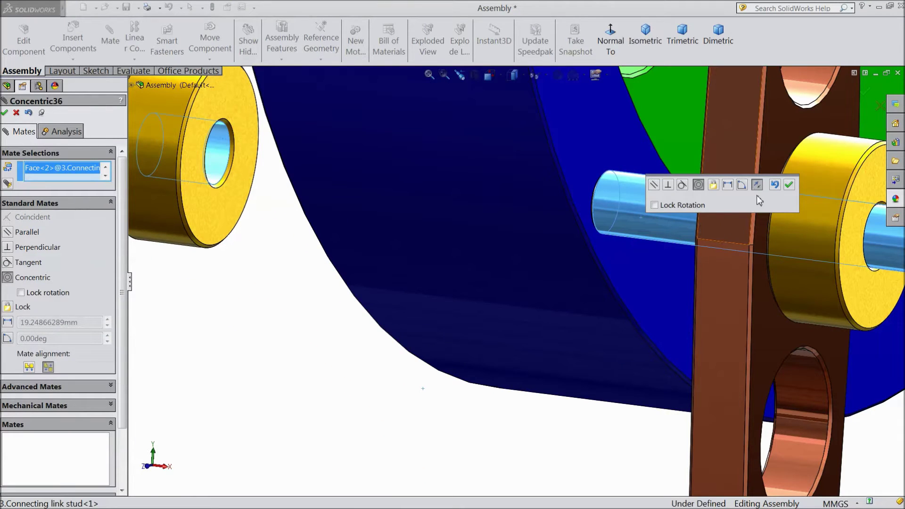
left_click(790, 185)
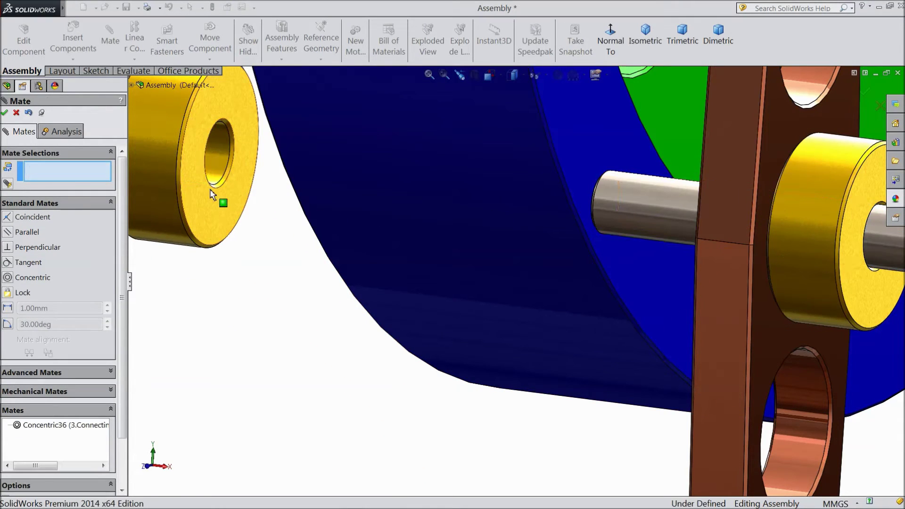
Mate the copied bush's flat face coincident with the support link's flywheel-side face and finish mating
left_click(206, 205)
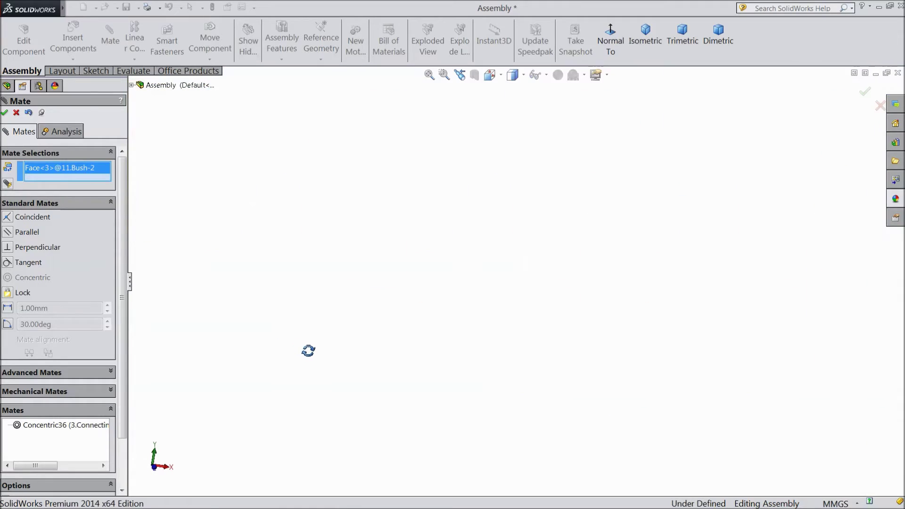
scroll(309, 351, "up", 5)
scroll(742, 308, "down", 3)
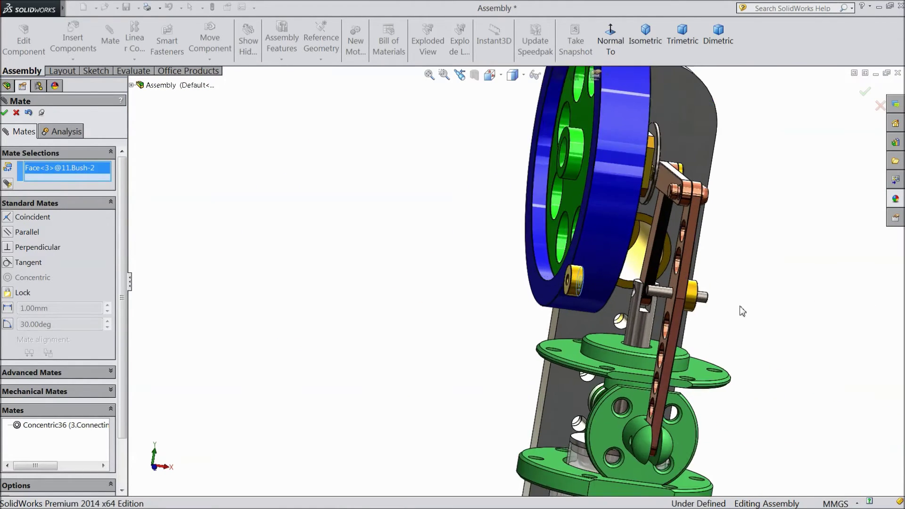
scroll(719, 304, "down", 8)
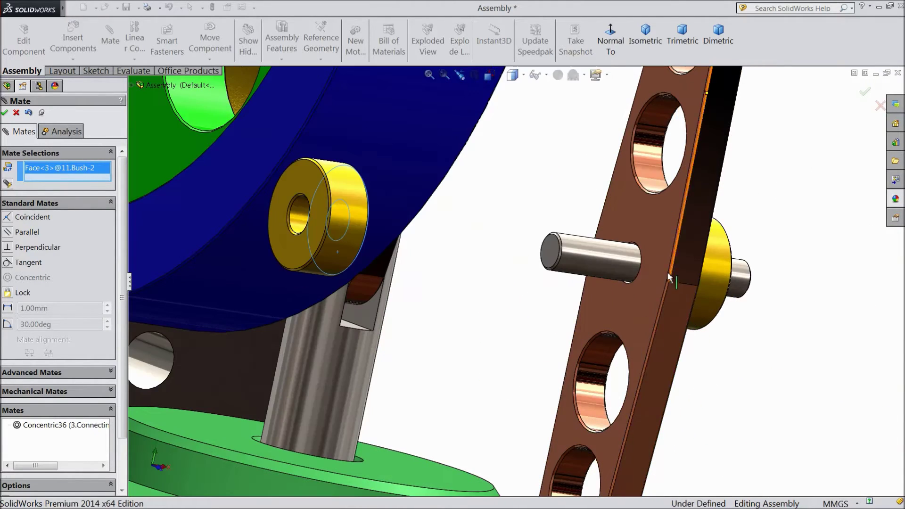
left_click(661, 233)
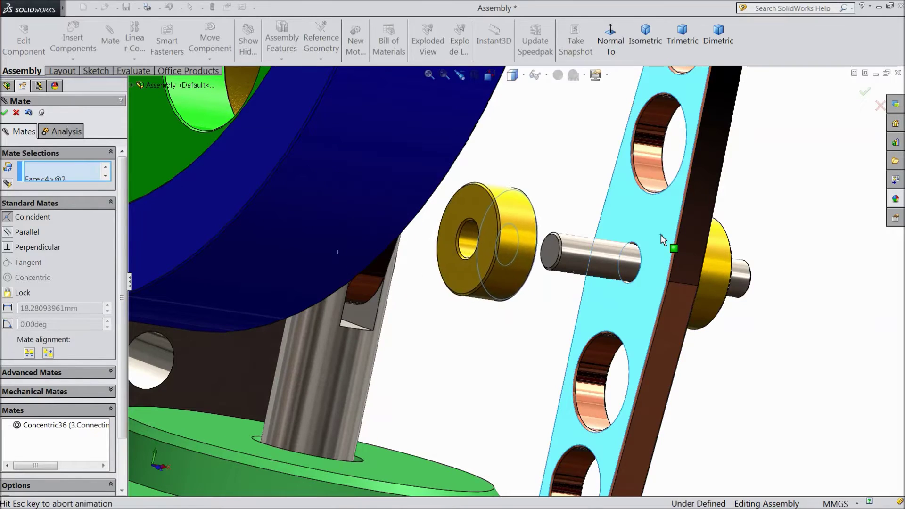
left_click(793, 203)
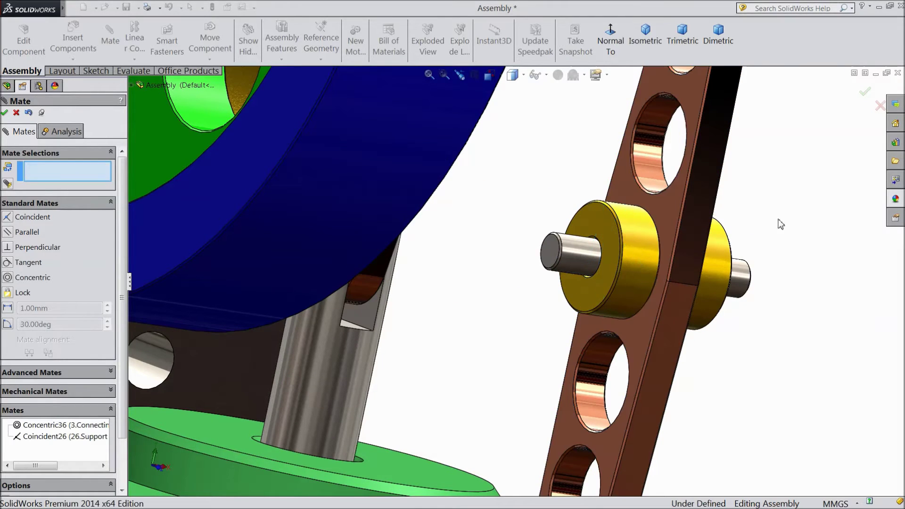
left_click(3, 115)
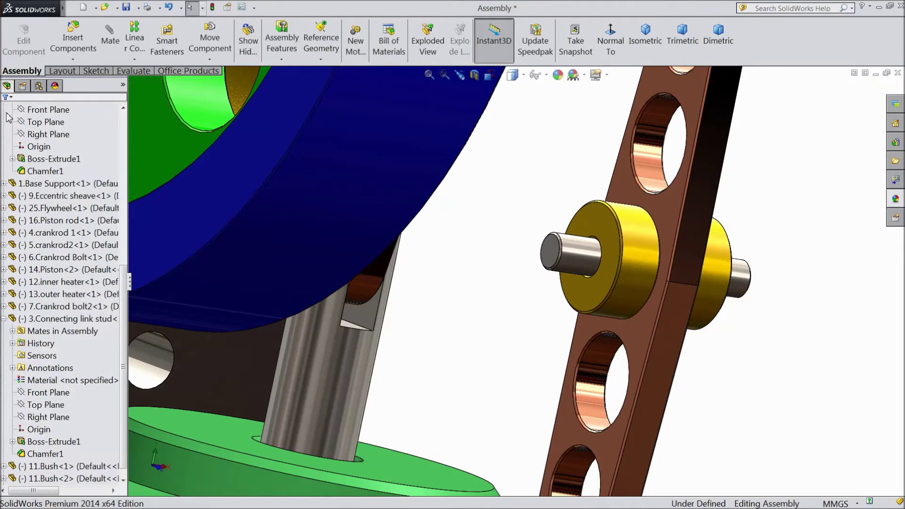
scroll(521, 327, "up", 4)
middle_click_drag(656, 341, 552, 340)
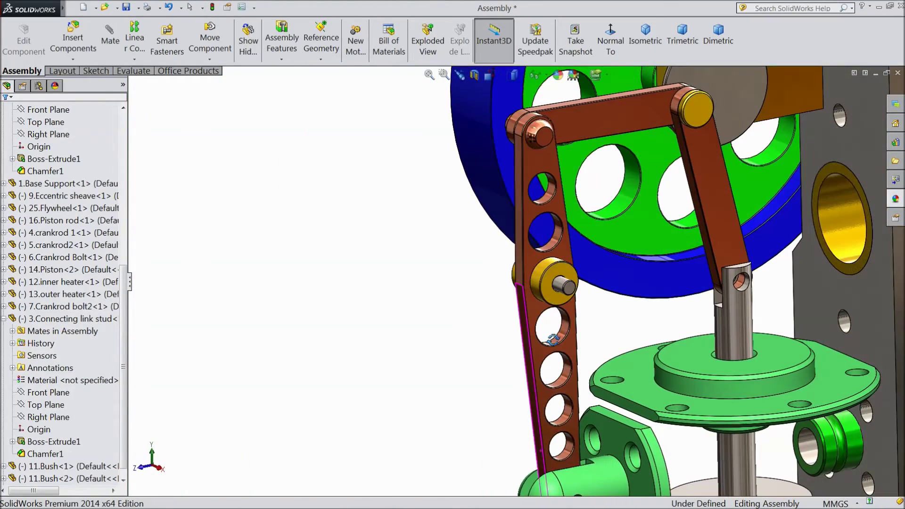
scroll(555, 341, "up", 2)
scroll(630, 407, "down", 2)
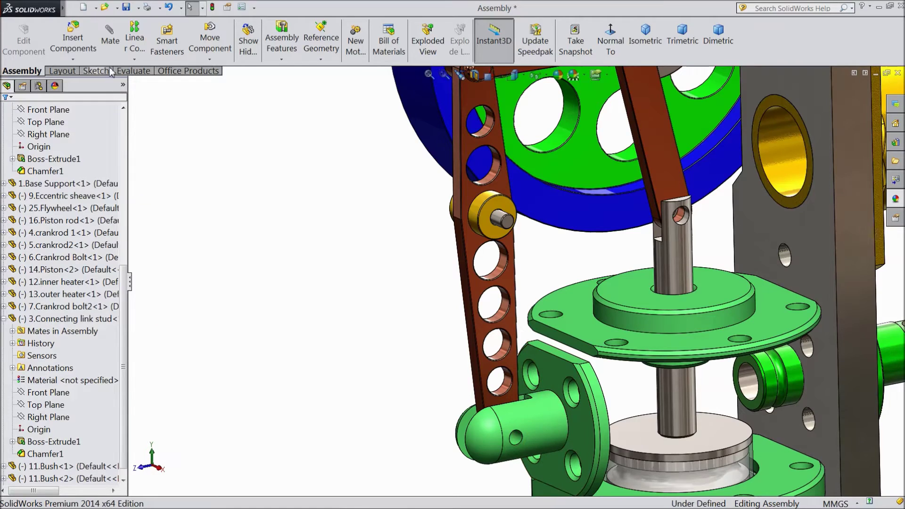
left_click(110, 41)
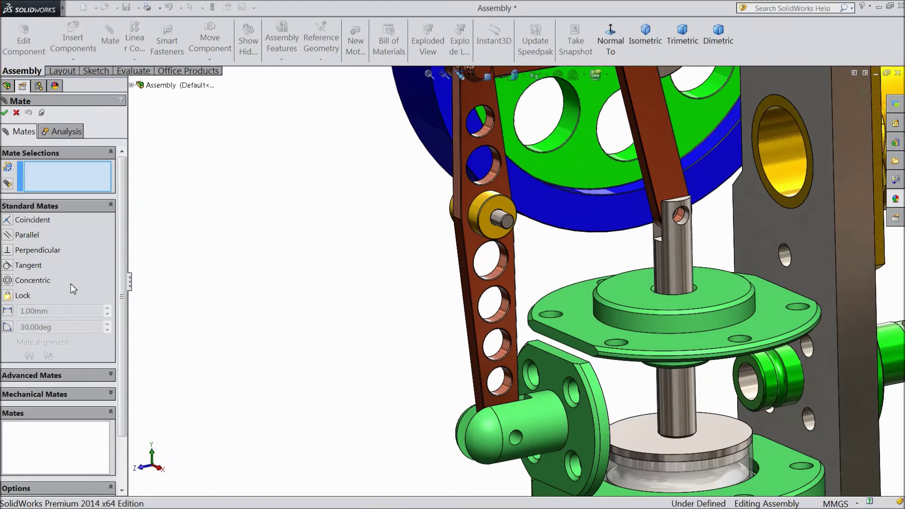
left_click(16, 112)
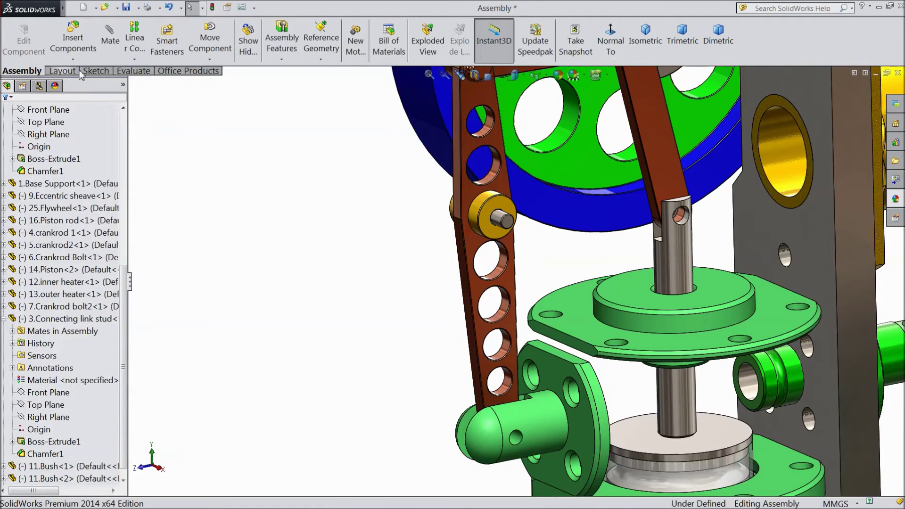
Insert the 8.Support Link Stud part and place it beside the cross hole of the 28.Stand Link Holder
left_click(73, 41)
left_click(60, 333)
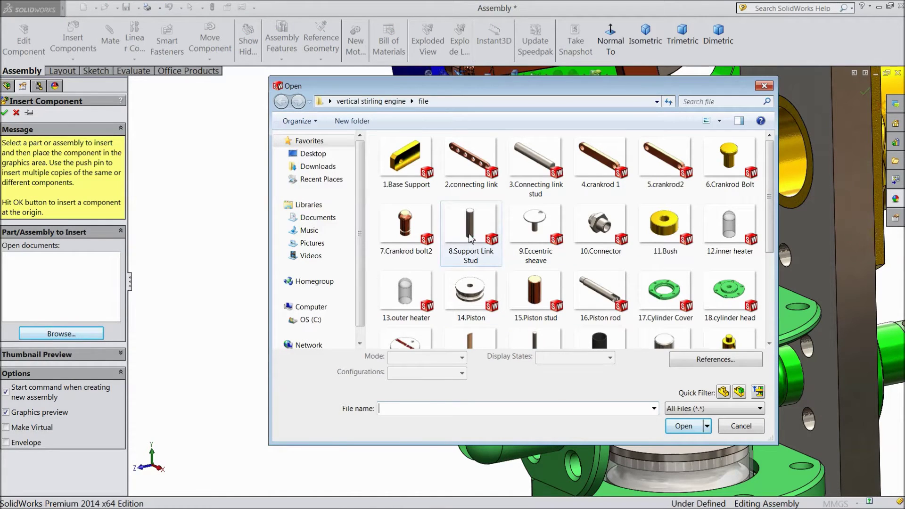
left_click(472, 260)
left_click(684, 427)
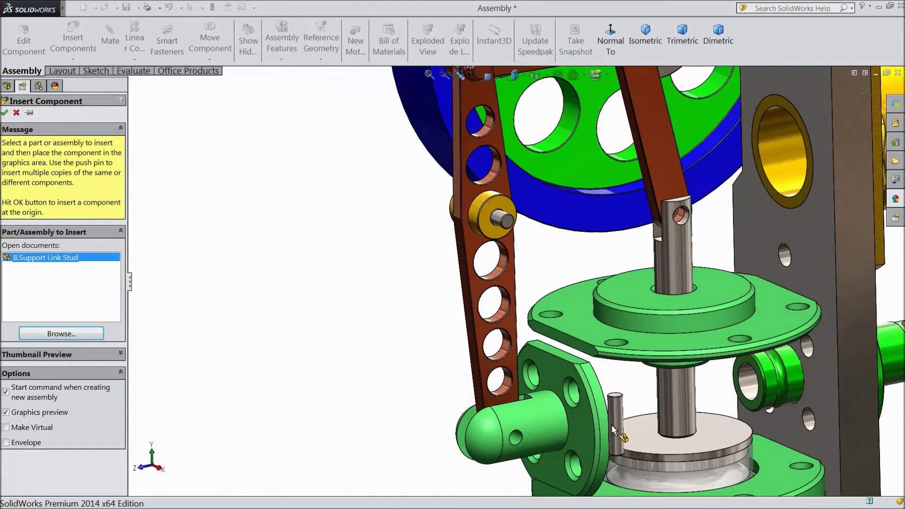
scroll(591, 430, "up", 2)
scroll(547, 401, "down", 3)
scroll(544, 400, "down", 3)
left_click(507, 327)
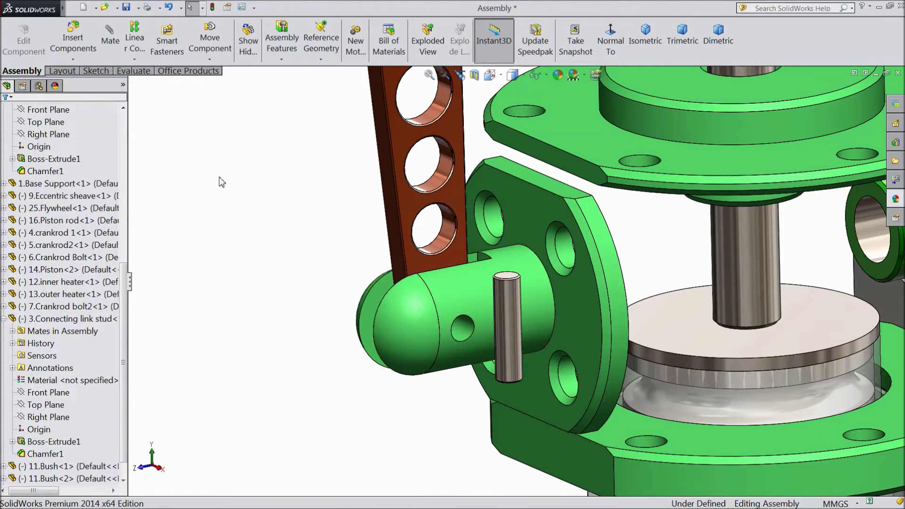
Add a concentric mate between the stand link holder's cross hole and the support link stud's cylindrical face
left_click(108, 41)
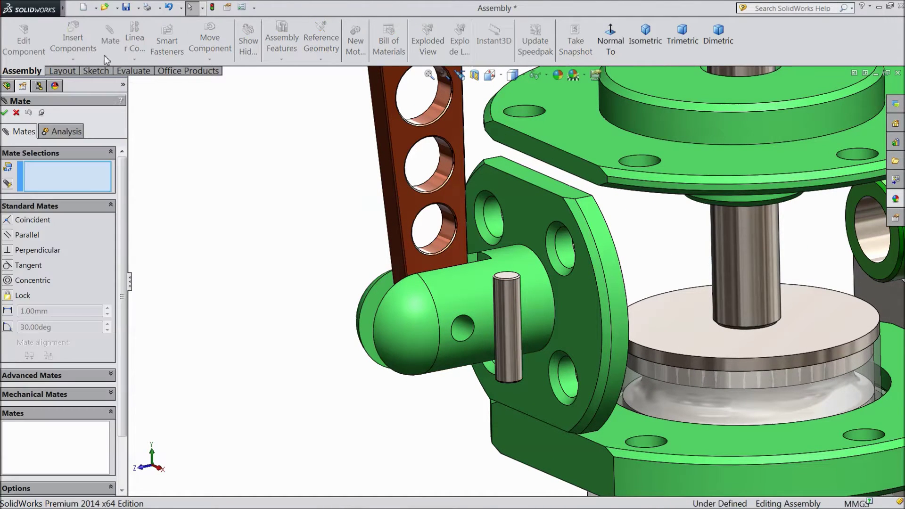
left_click(463, 334)
left_click(508, 332)
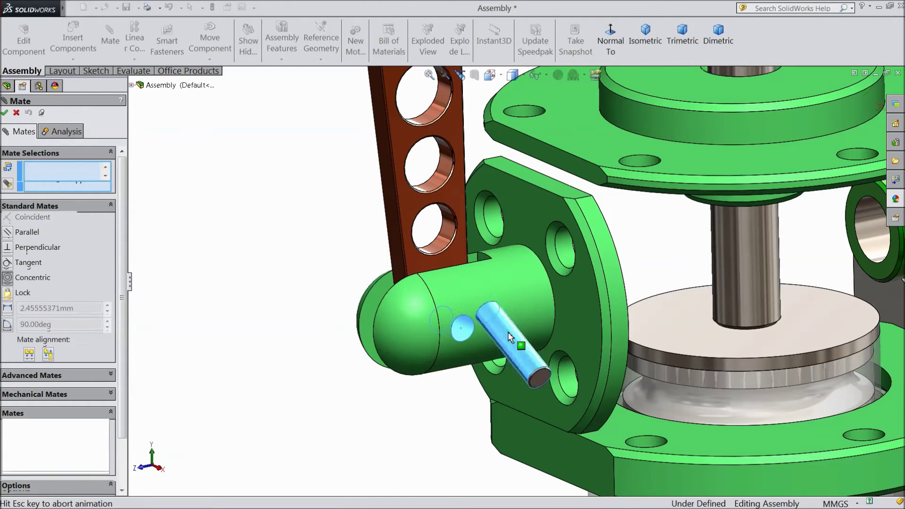
left_click(657, 349)
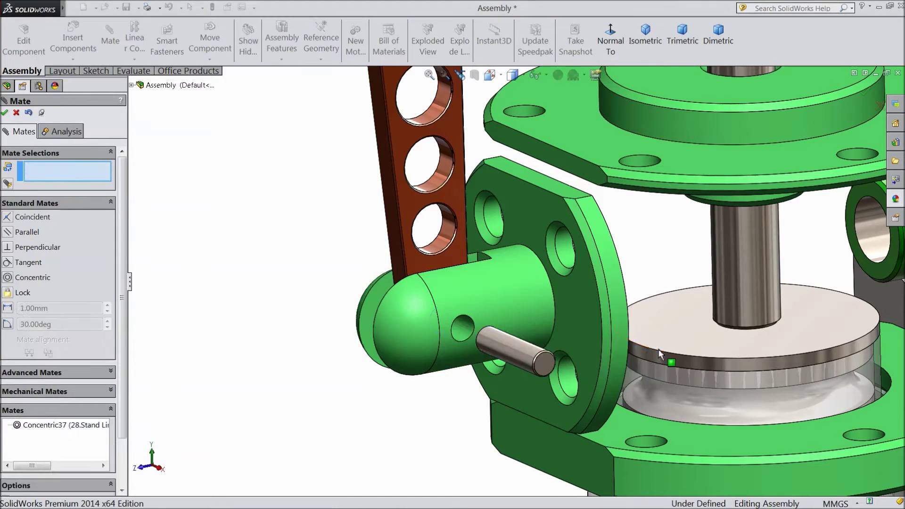
Add a tangent mate between the support link stud's end face and the stand link holder's cylindrical face
left_click(546, 362)
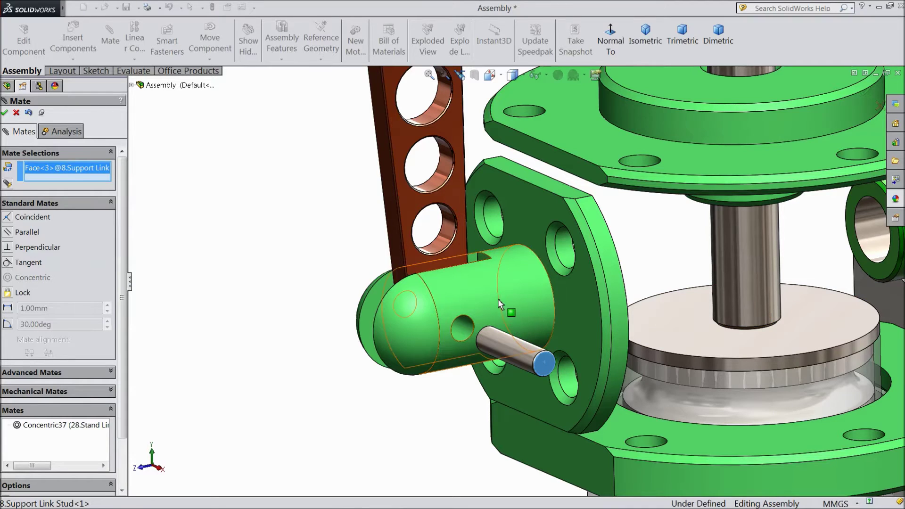
left_click(487, 304)
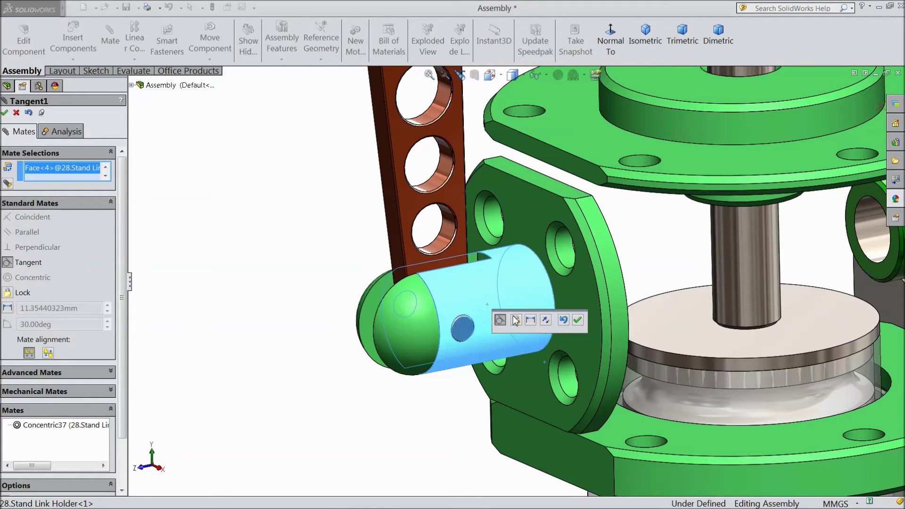
left_click(576, 323)
Rotate the crank mechanism by hand to check how the links and piston move, and finish mating
scroll(452, 337, "up", 3)
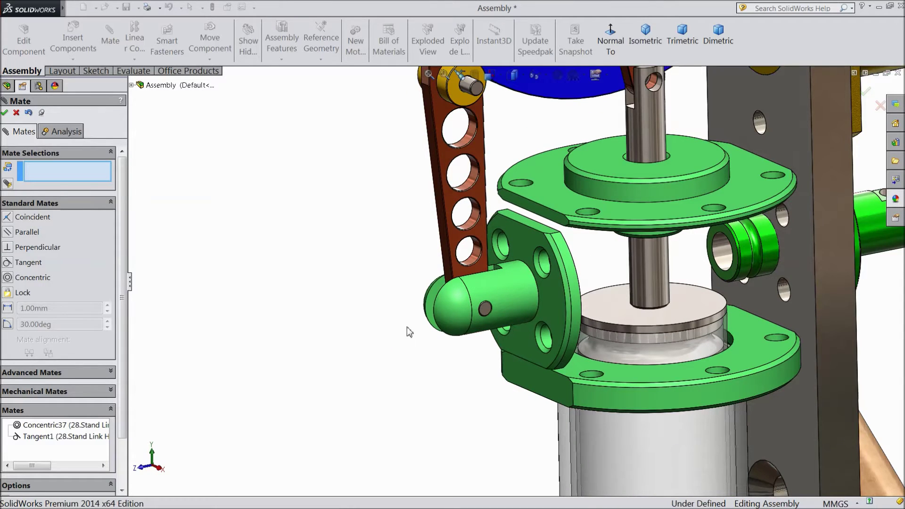
scroll(397, 324, "up", 6)
scroll(559, 165, "down", 3)
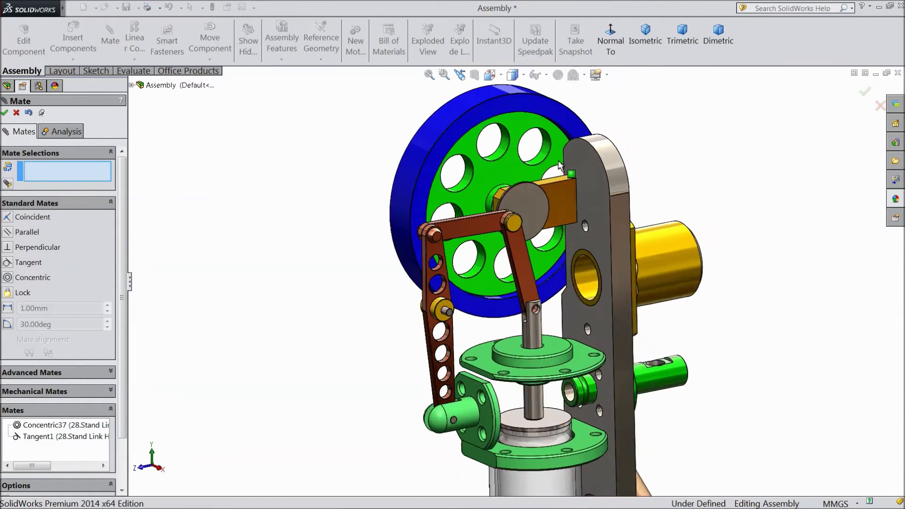
scroll(550, 207, "down", 2)
left_click_drag(550, 207, 398, 257)
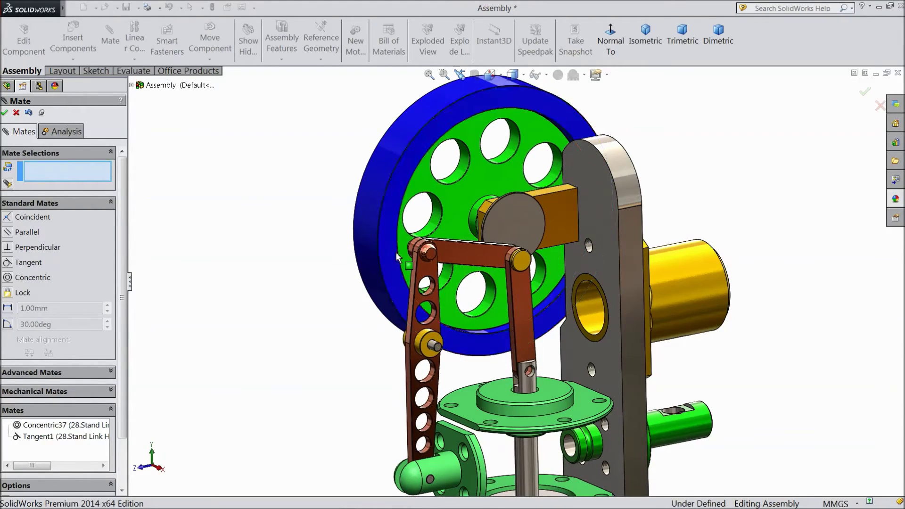
scroll(312, 313, "up", 3)
scroll(514, 436, "down", 3)
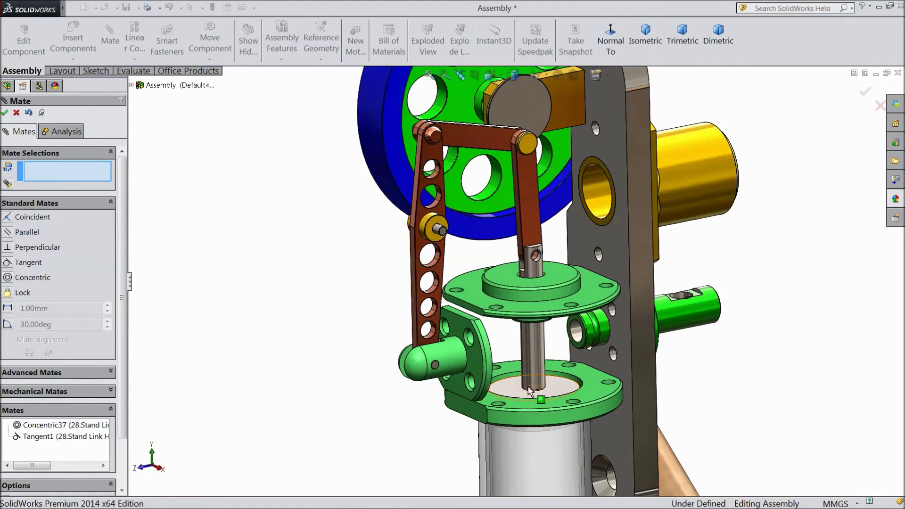
left_click(4, 113)
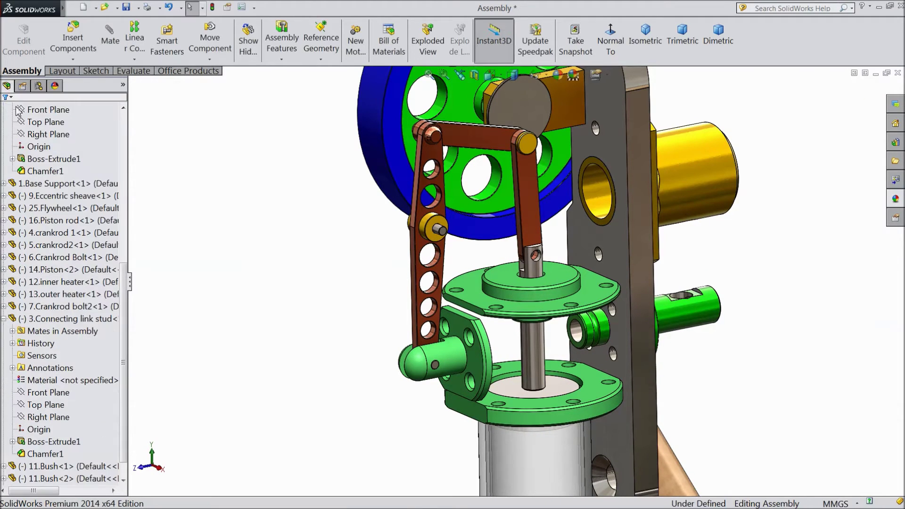
Insert the 2.connecting link part and place it in front of the cylinder head
left_click(73, 47)
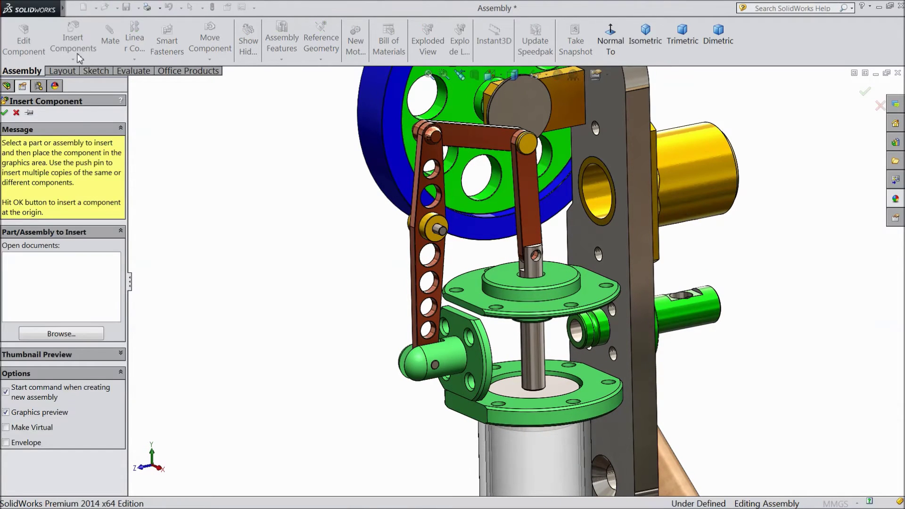
left_click(61, 334)
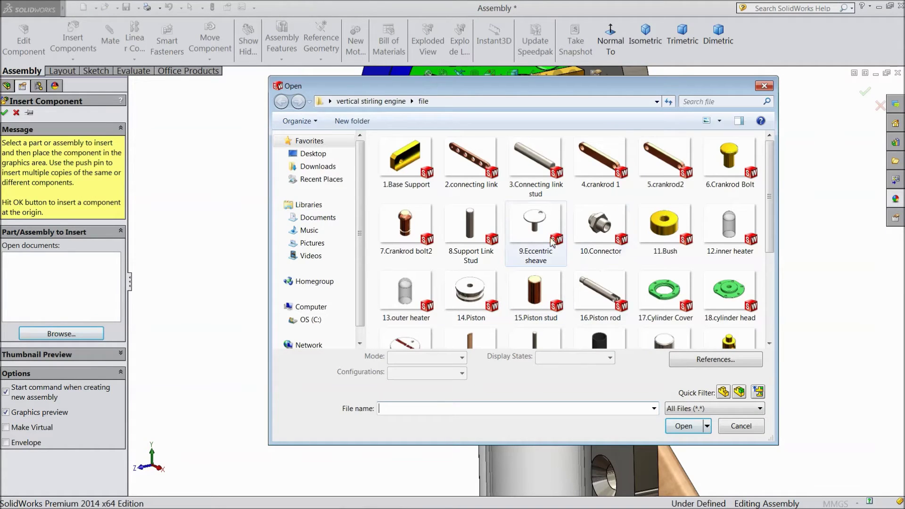
left_click(472, 175)
left_click(684, 426)
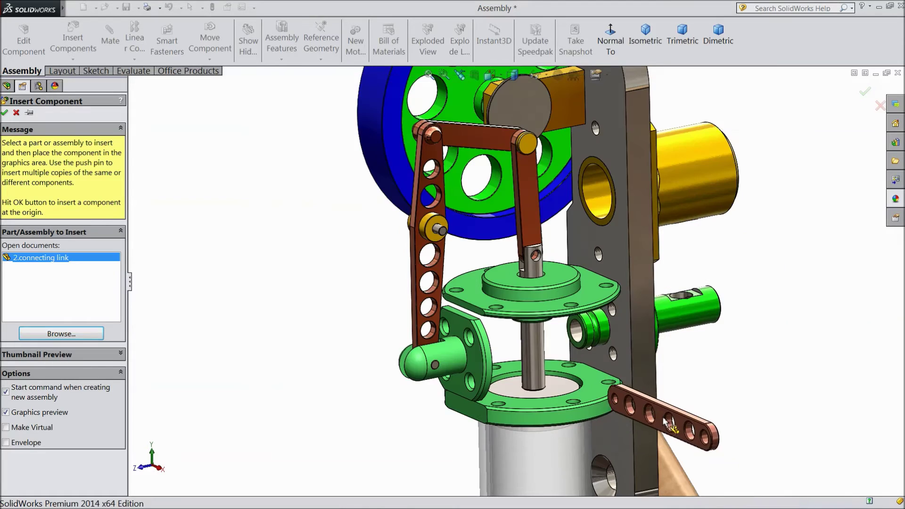
left_click(539, 289)
Add a concentric mate between the connecting link's small end hole and the connecting link stud
scroll(535, 264, "down", 1)
scroll(534, 264, "down", 2)
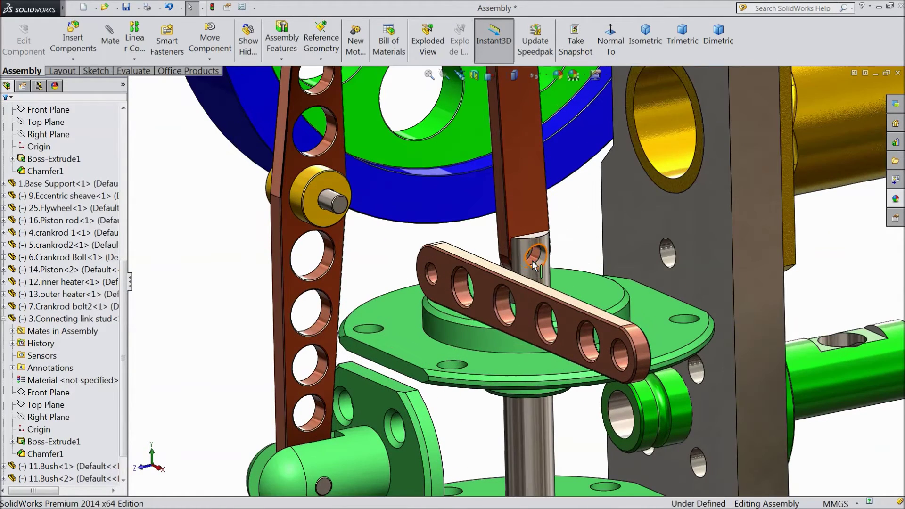
left_click(432, 280)
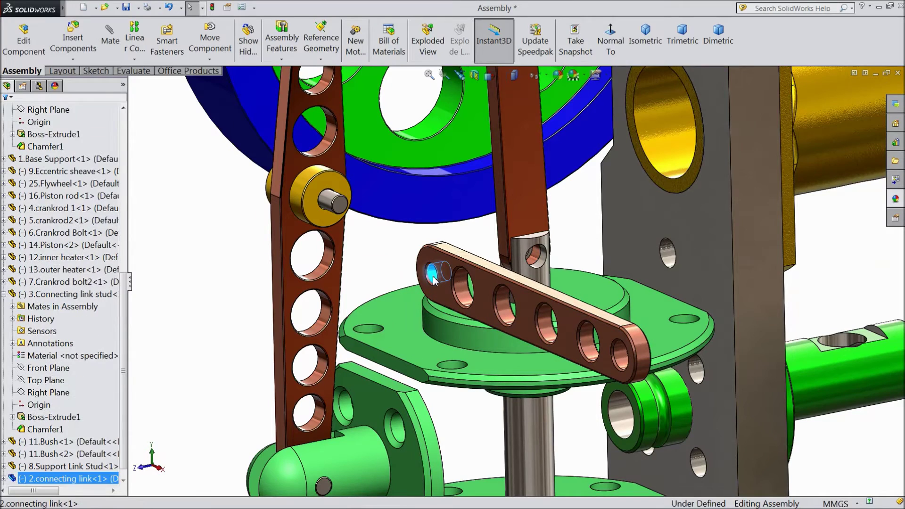
left_click(109, 37)
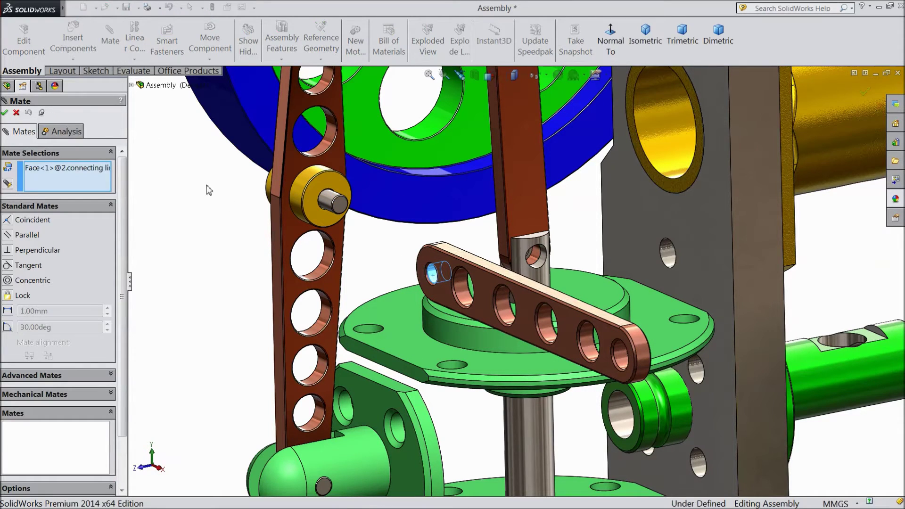
left_click(331, 206)
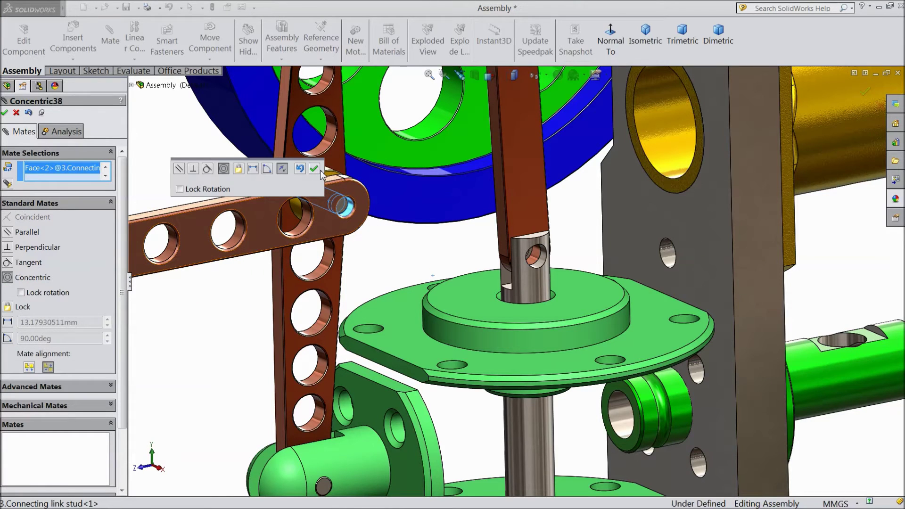
left_click(314, 169)
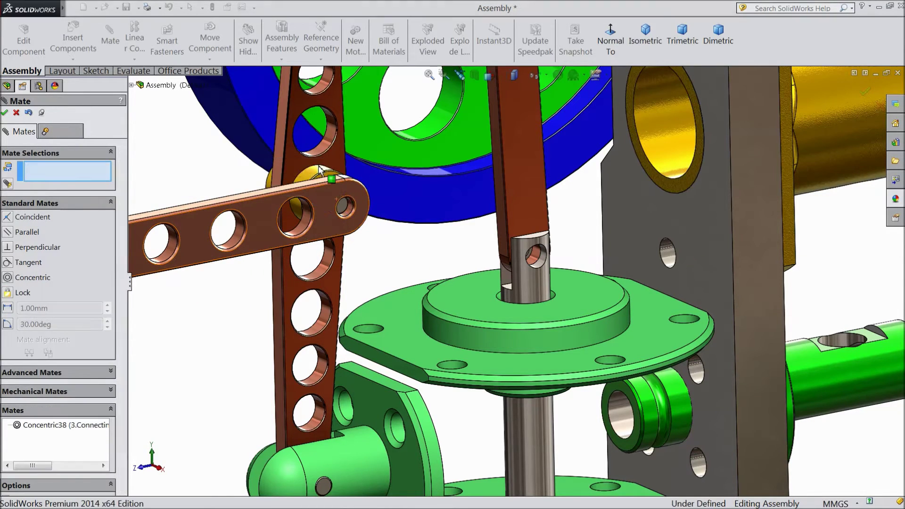
Add a coincident mate between the connecting link stud's end face and the connecting link's outer face
scroll(355, 198, "down", 5)
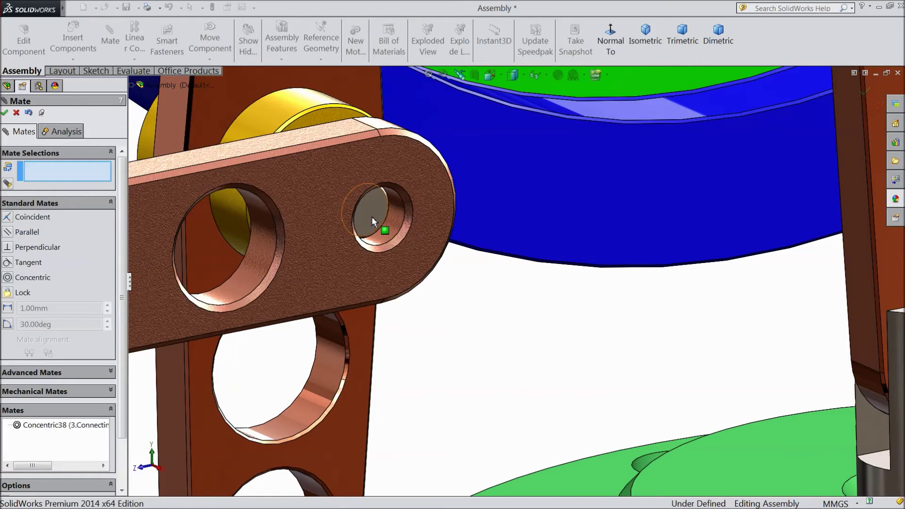
left_click(371, 216)
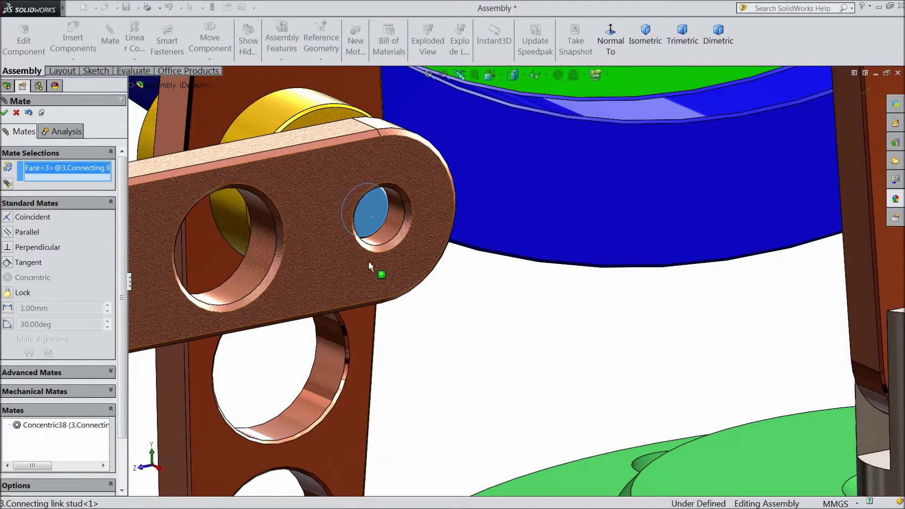
left_click(339, 272)
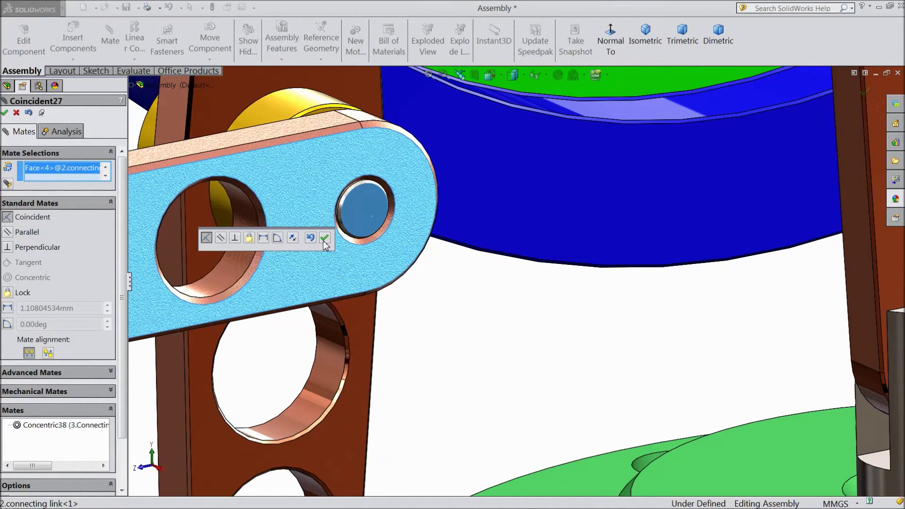
left_click(325, 239)
Finish mating and swing the connecting link up about its stud until it leans across the eccentric sheave
scroll(393, 299, "up", 8)
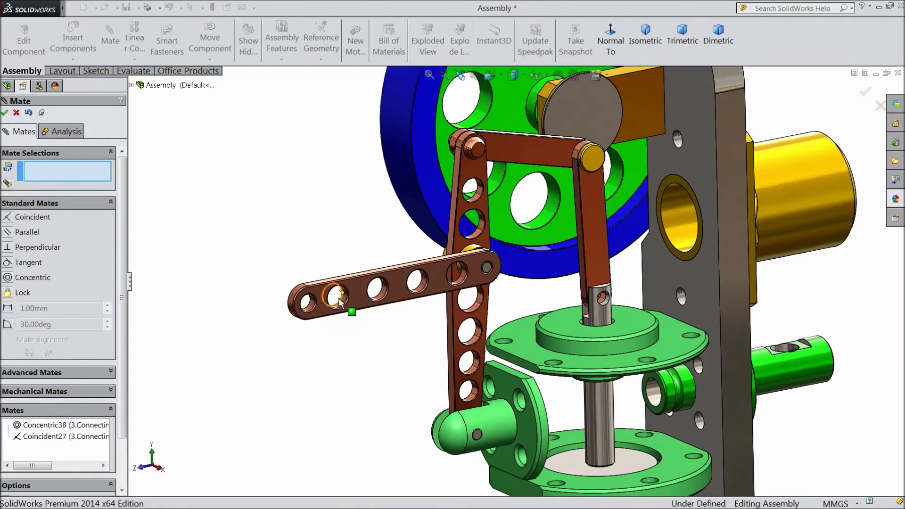
left_click_drag(339, 302, 448, 178)
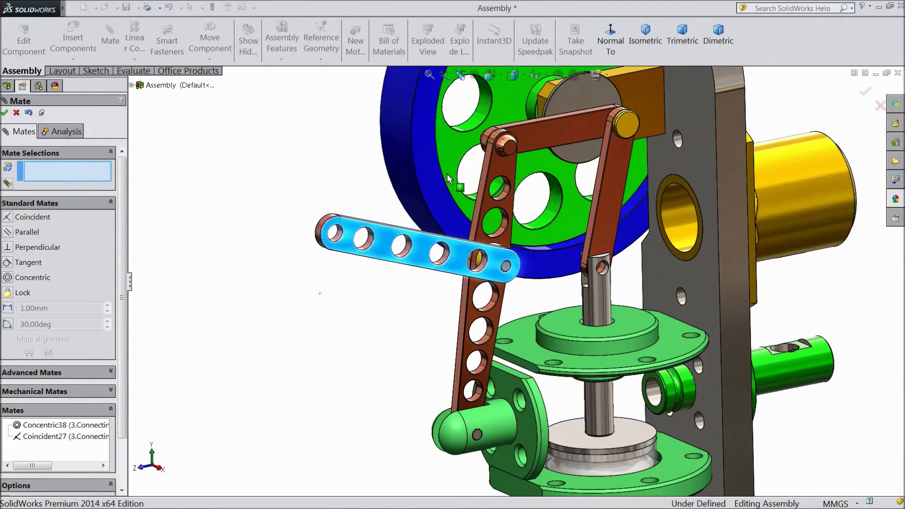
left_click(4, 113)
left_click_drag(376, 238, 284, 250)
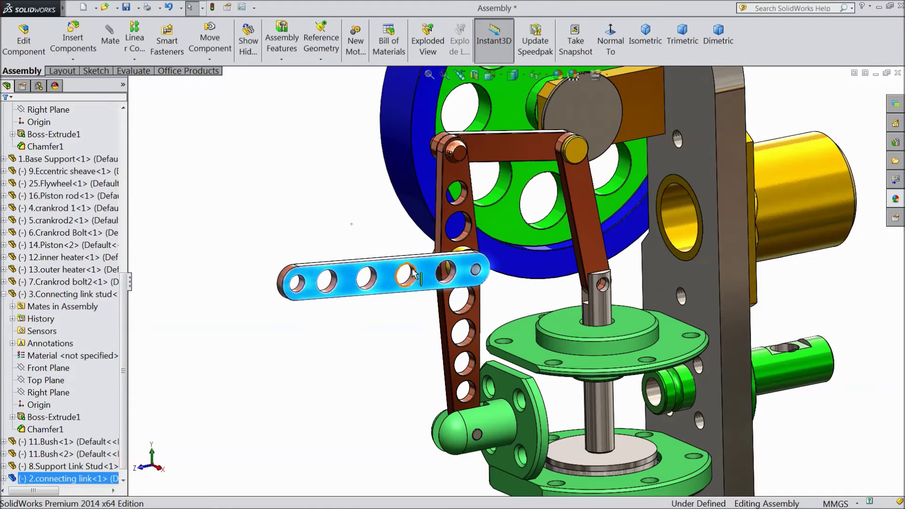
left_click_drag(465, 265, 507, 240)
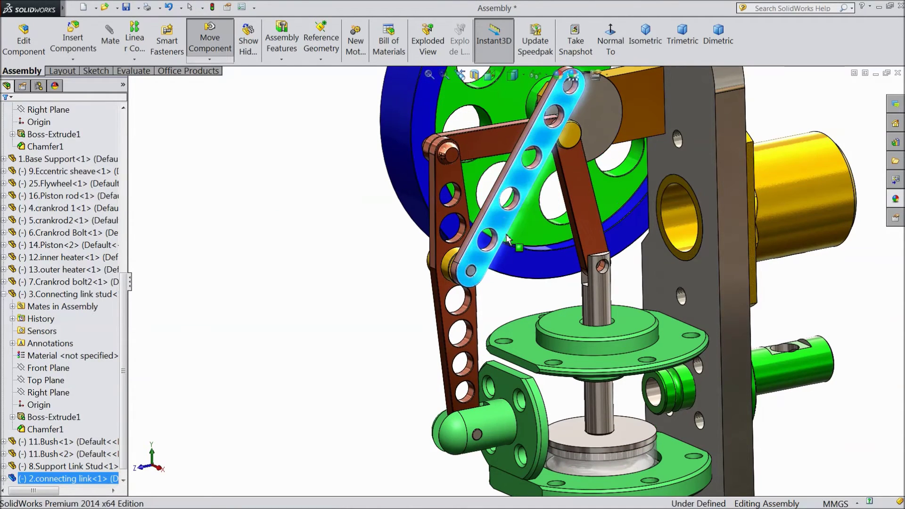
scroll(649, 145, "up", 1)
scroll(585, 136, "down", 2)
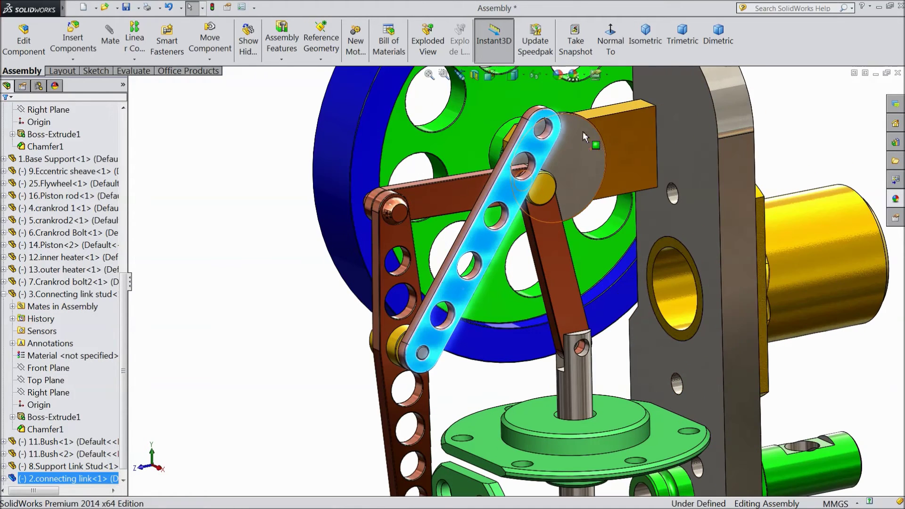
Move the connecting link and the support link slightly by hand to check how the linkage follows
left_click_drag(542, 148, 551, 157)
left_click(313, 264)
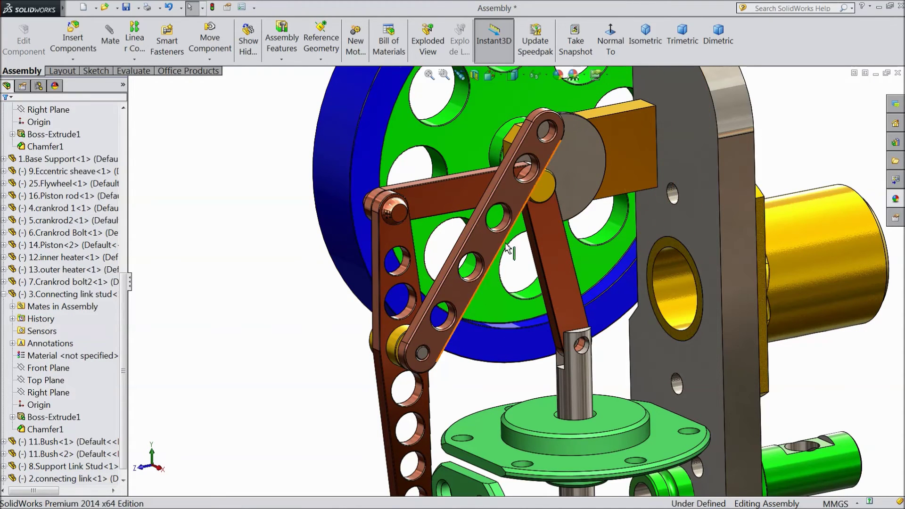
left_click_drag(509, 194, 475, 332)
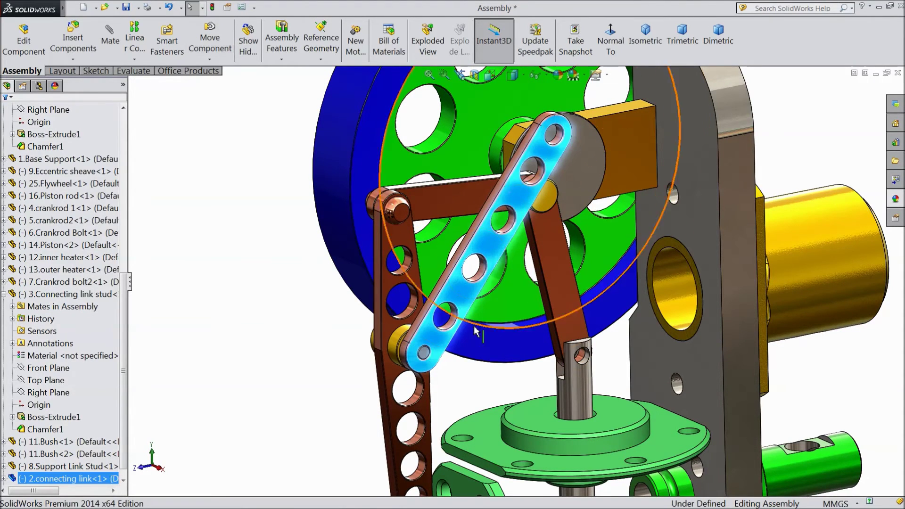
left_click_drag(386, 366, 357, 367)
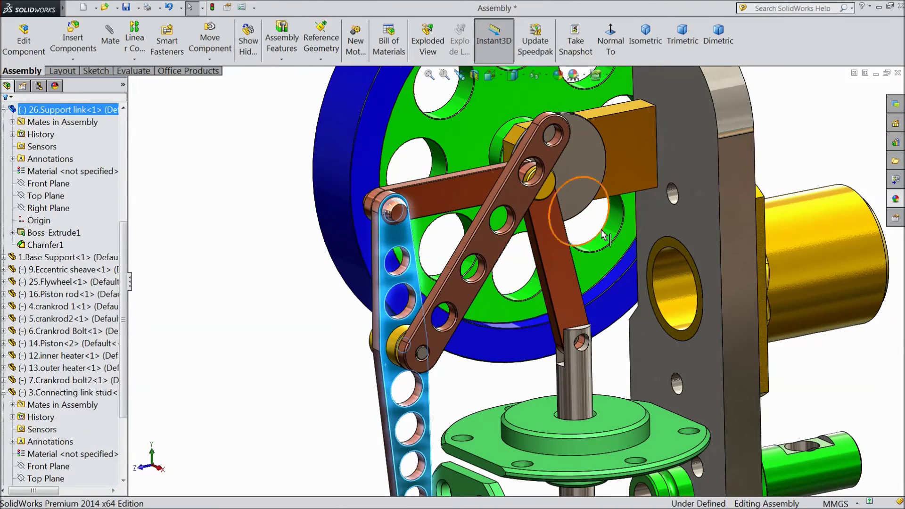
left_click(563, 163)
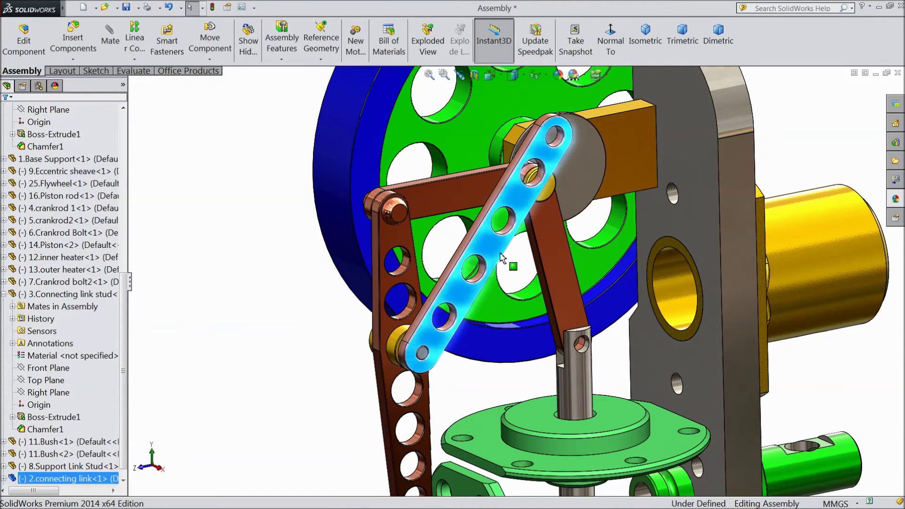
Copy the connecting link and place the duplicate beside the linkage, near the stud's free end
scroll(521, 285, "up", 2)
left_click(346, 333)
middle_click_drag(347, 336, 369, 347)
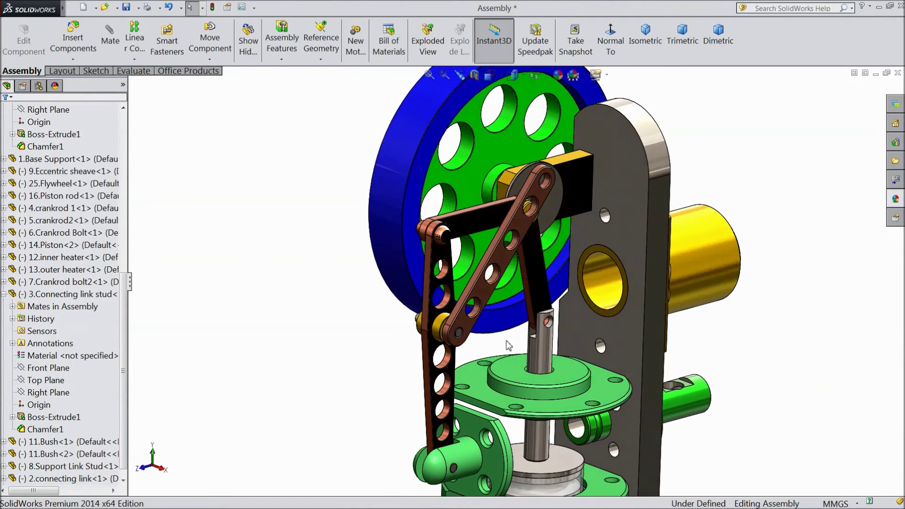
scroll(534, 268, "down", 1)
scroll(535, 273, "down", 3)
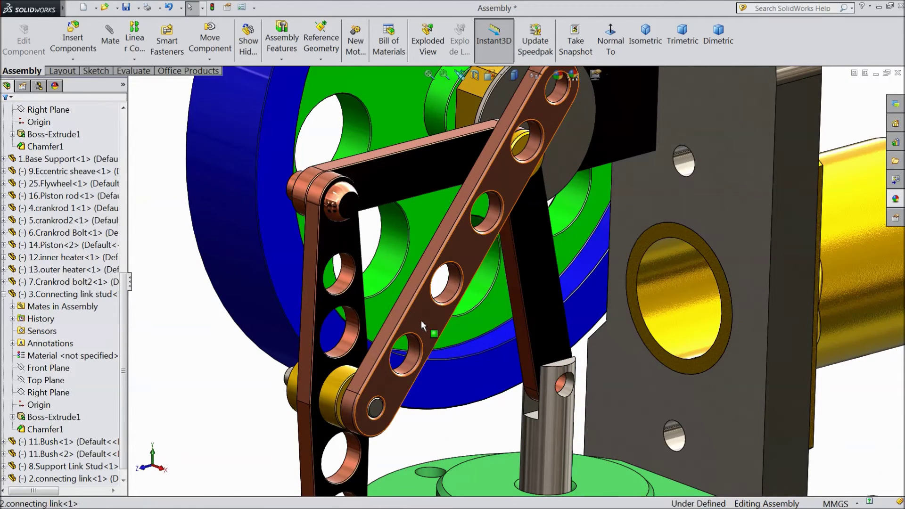
left_click_drag(421, 320, 231, 321, "ctrl")
Add a concentric mate between the connecting link stud's cylindrical face and the copied connecting link's end hole
scroll(232, 322, "up", 3)
middle_click_drag(346, 427, 372, 428)
scroll(423, 372, "down", 5)
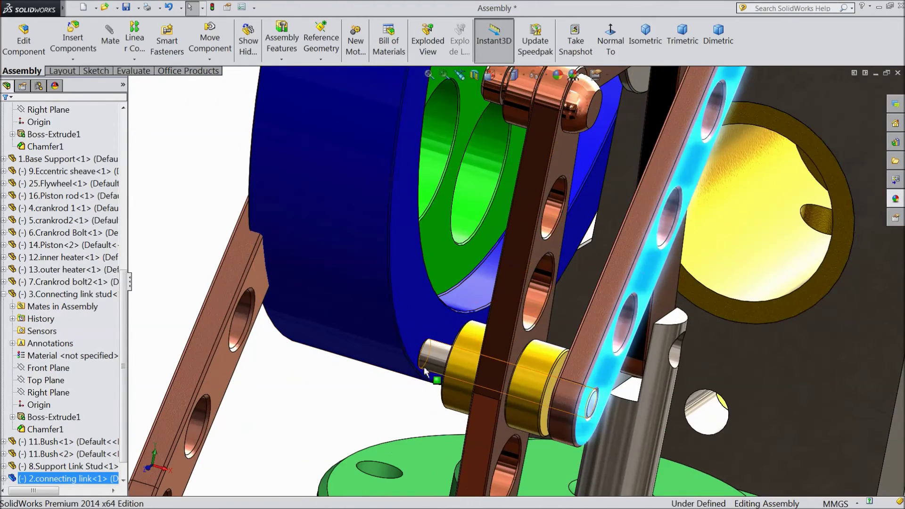
left_click(433, 370)
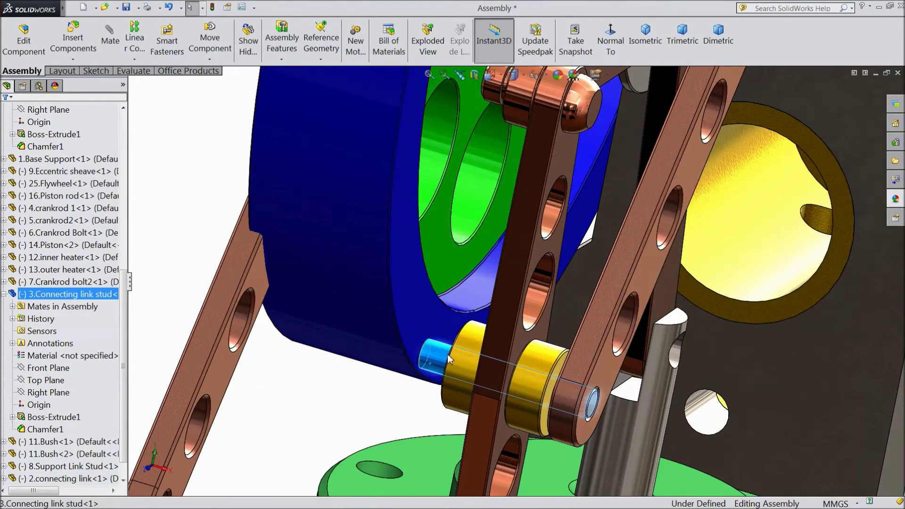
left_click(513, 313)
scroll(283, 409, "up", 3)
middle_click_drag(374, 390, 363, 376)
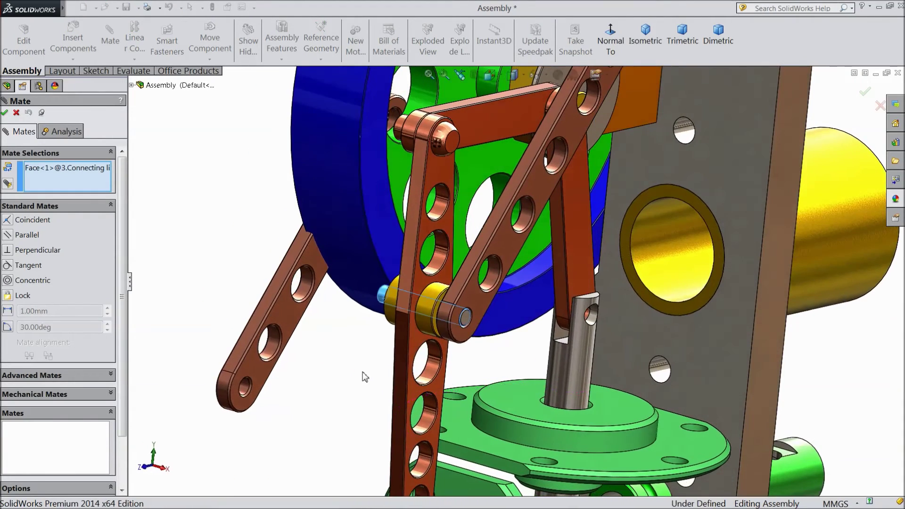
left_click(247, 393)
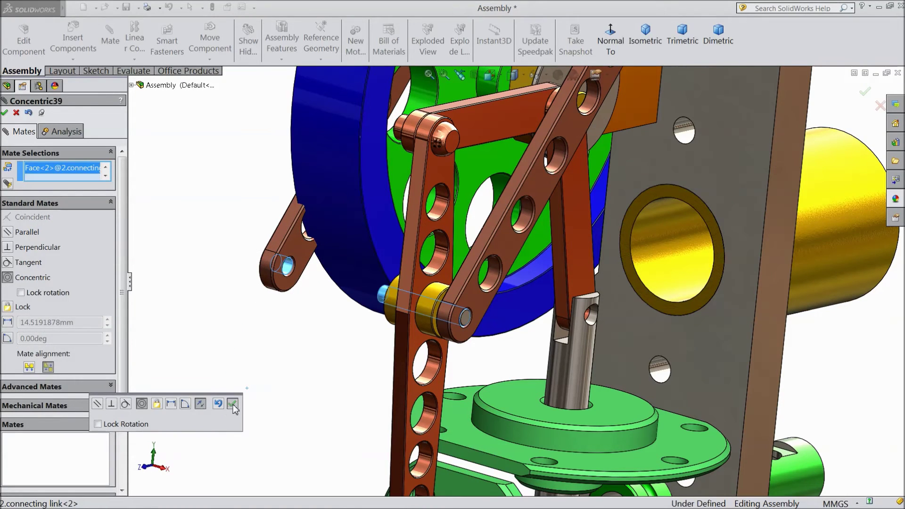
left_click(232, 404)
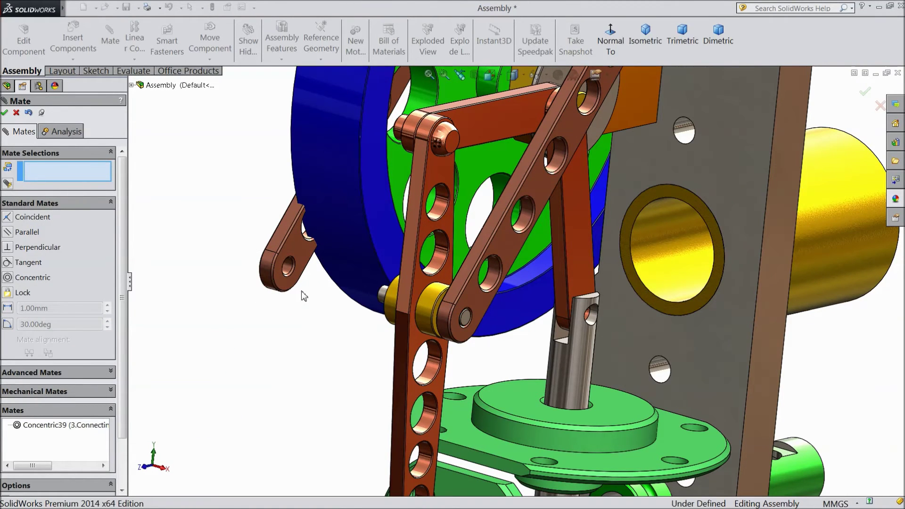
Add a coincident mate between the copied connecting link's outer face and the stud's free end face, and finish mating
middle_click_drag(302, 328, 453, 361)
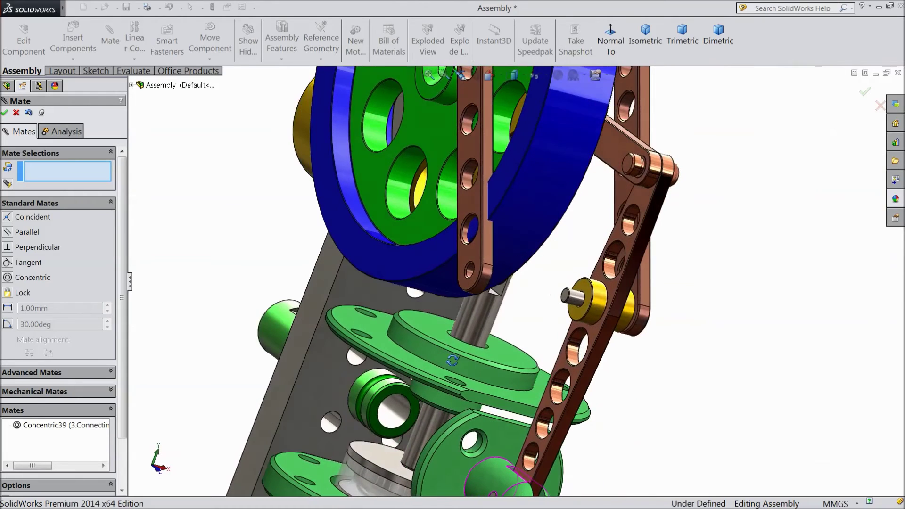
scroll(497, 292, "down", 2)
scroll(473, 279, "down", 3)
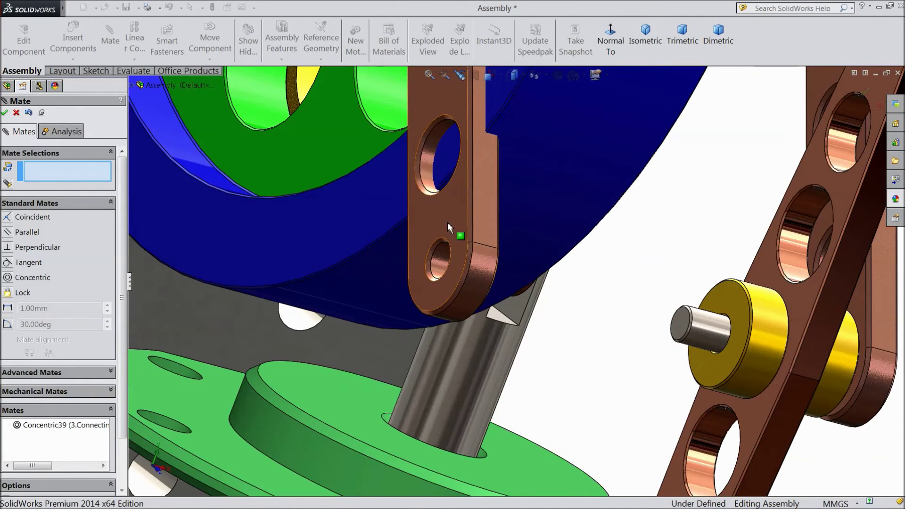
left_click(448, 224)
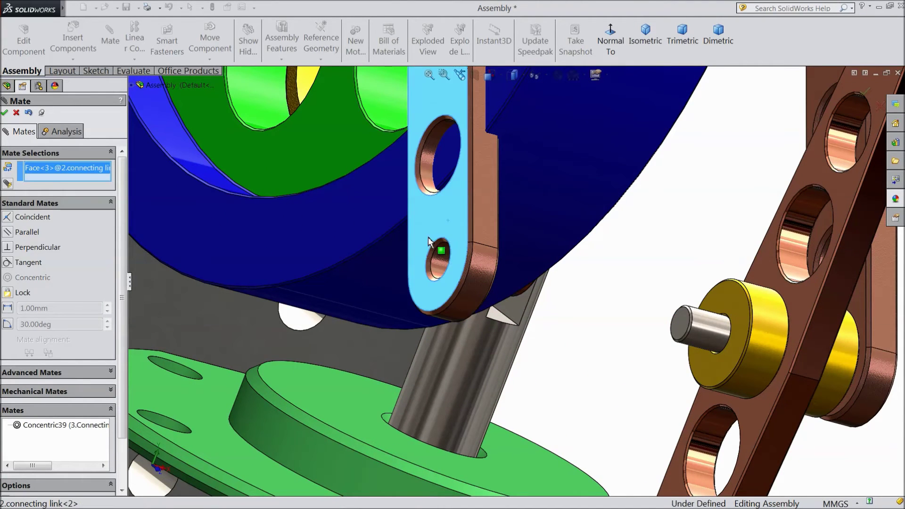
left_click(682, 336)
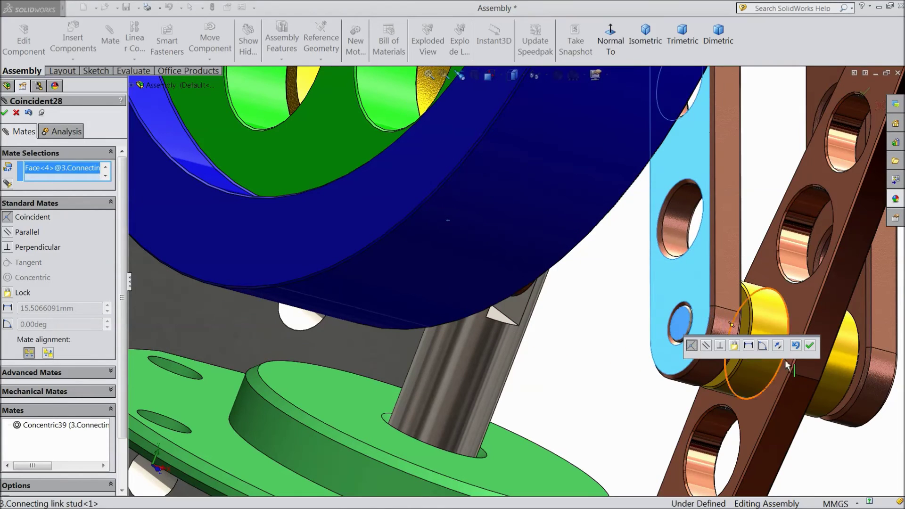
left_click(810, 347)
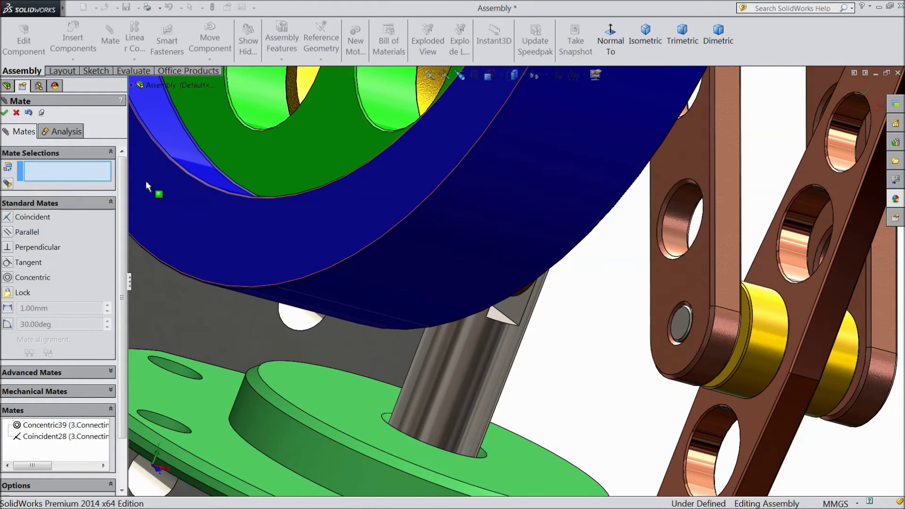
left_click(4, 113)
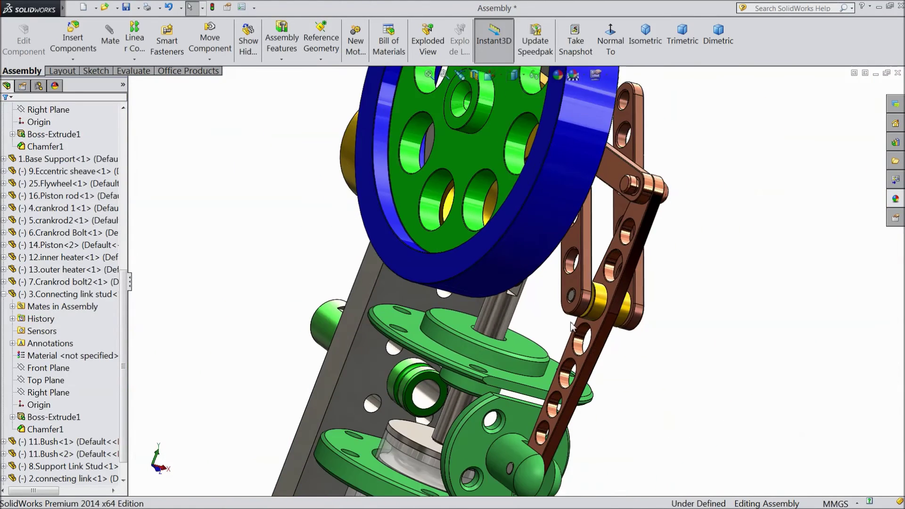
Turn the flywheel by hand and inspect the linkage with both connecting links from several sides
middle_click_drag(602, 337, 505, 289)
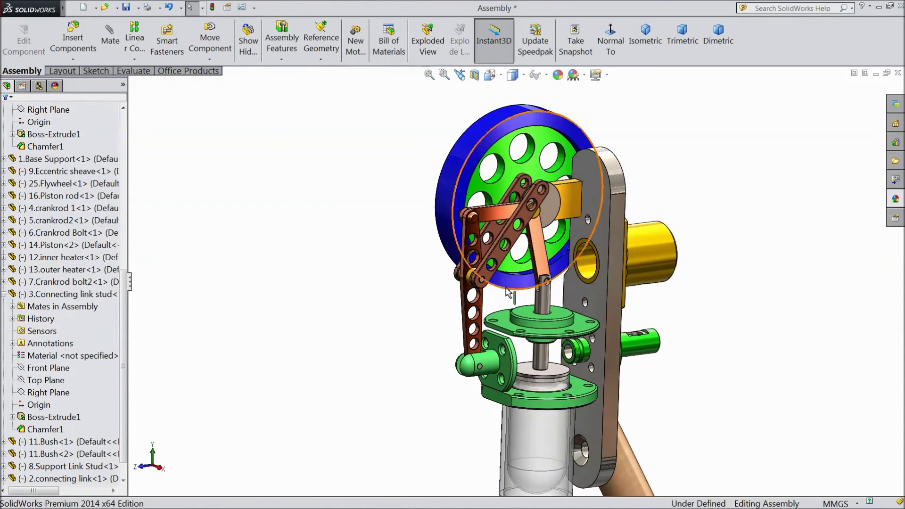
scroll(616, 171, "down", 1)
scroll(615, 166, "down", 1)
left_click_drag(517, 118, 391, 166)
middle_click_drag(275, 255, 262, 240)
scroll(286, 276, "up", 5)
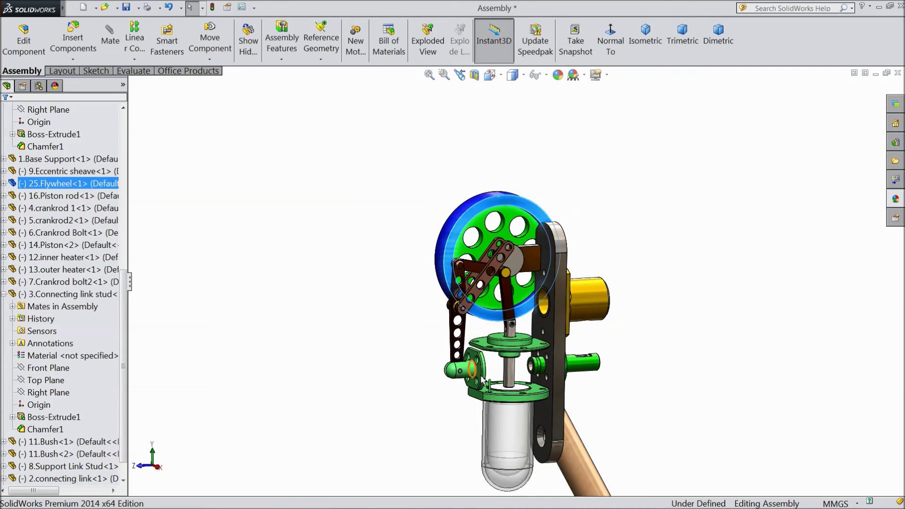
scroll(542, 341, "down", 4)
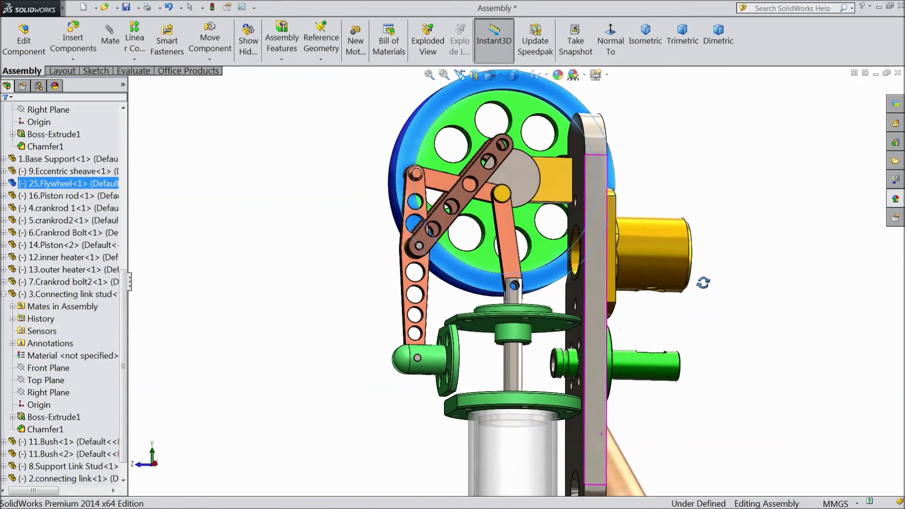